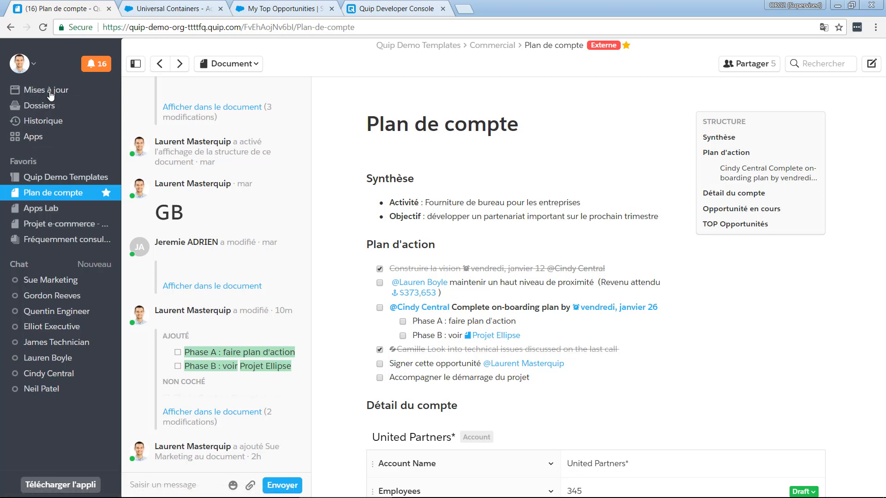
Open the Mises à jour feed and review the list of recent notifications
{"action": "left_click", "coordinate": [51, 94]}
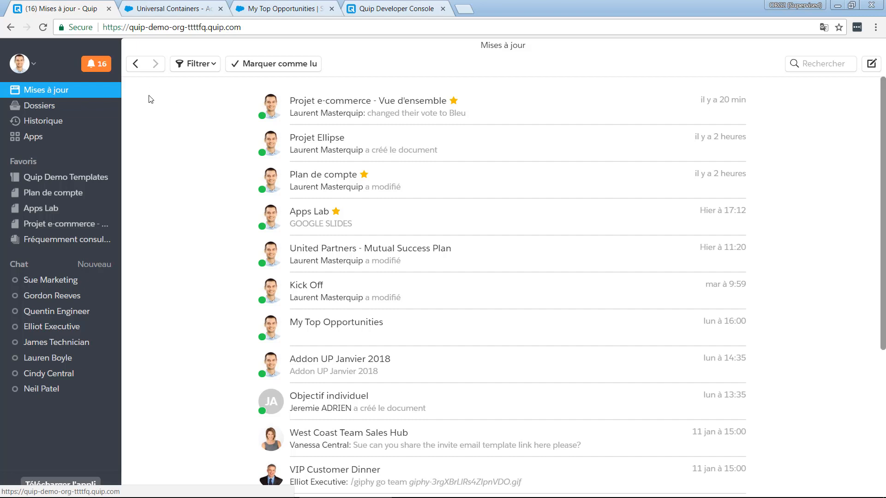
{"action": "left_click", "coordinate": [92, 66]}
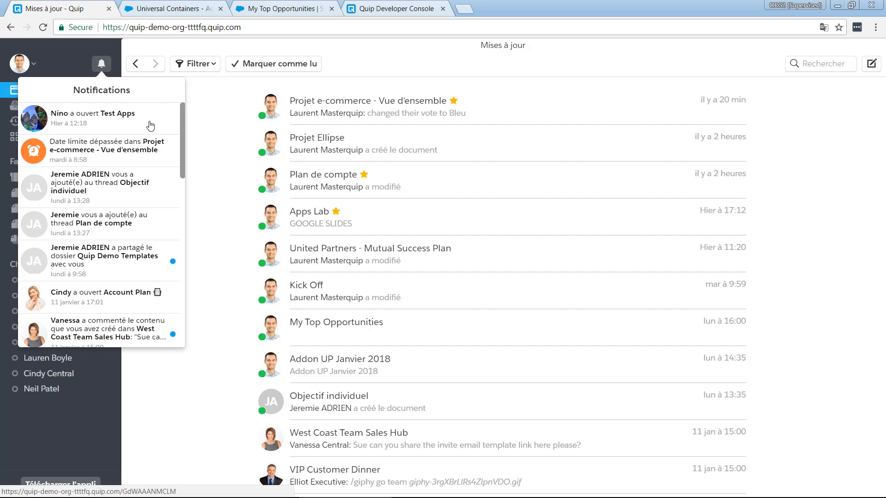
{"action": "left_click", "coordinate": [411, 67]}
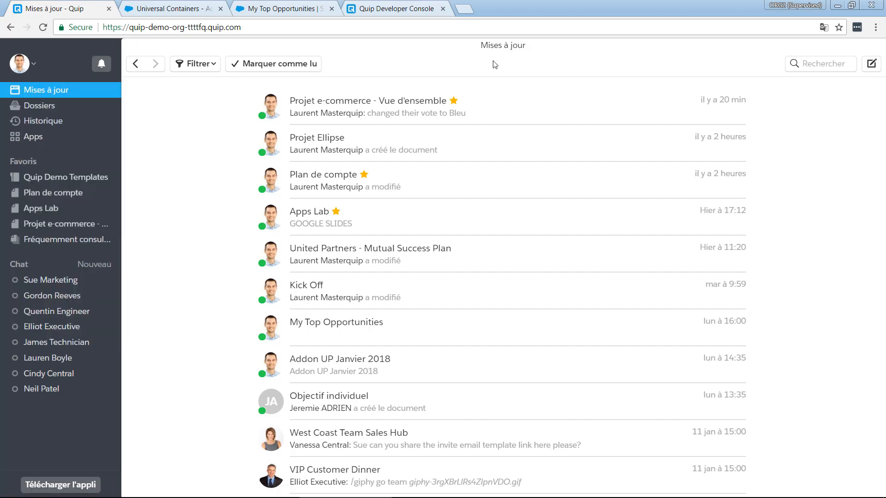
Search the documents for "plan" and close the search without opening a result
{"action": "left_click", "coordinate": [847, 65]}
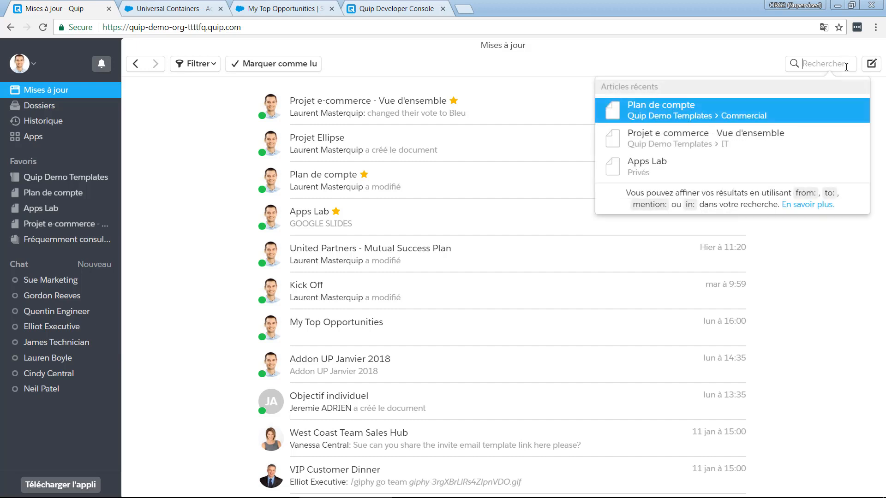
{"action": "type", "text": "p"}
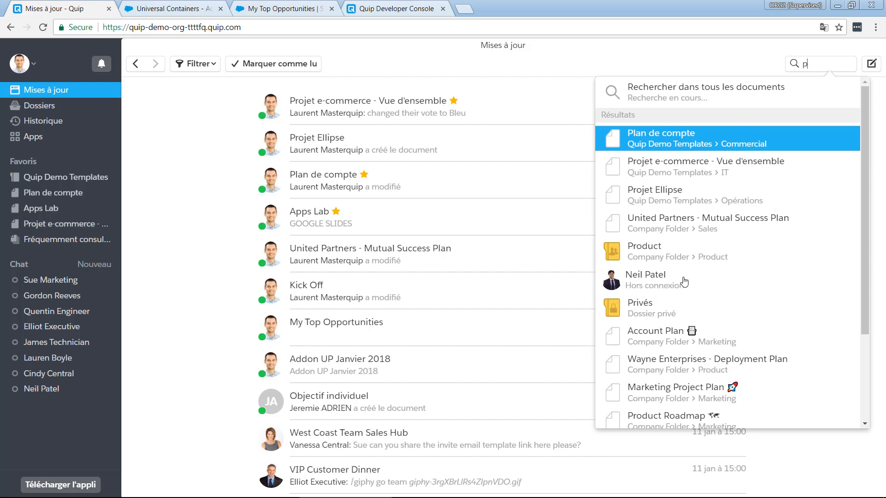
{"action": "type", "text": "lan"}
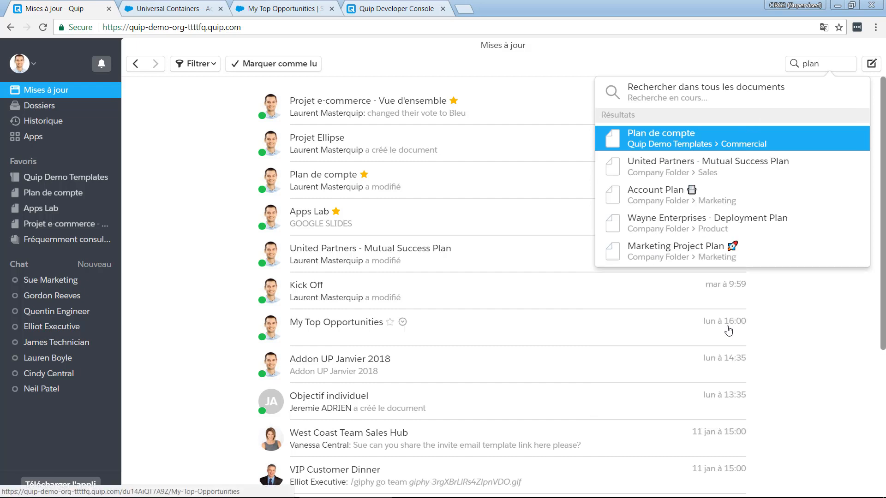
{"action": "key", "text": "Escape"}
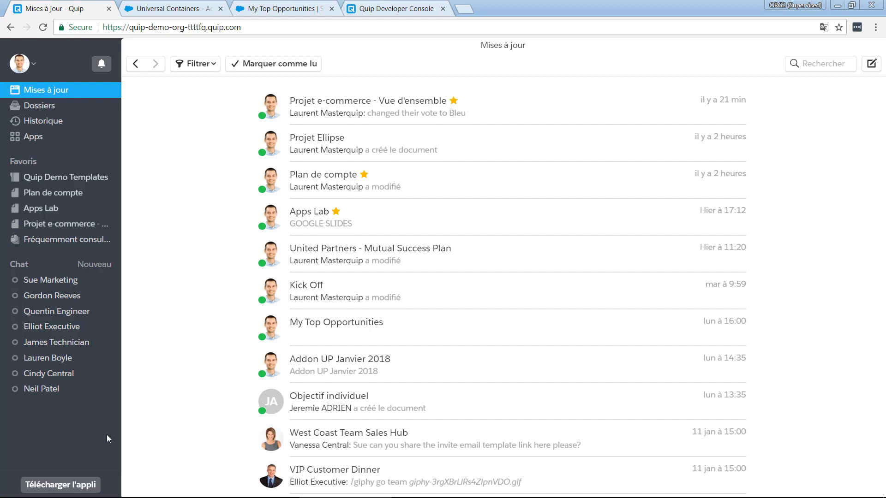
Switch to the Quip desktop app and dismiss its update offer without installing it
{"action": "key", "text": "alt+Tab"}
{"action": "key", "text": "alt+Tab"}
{"action": "key", "text": "alt+Tab"}
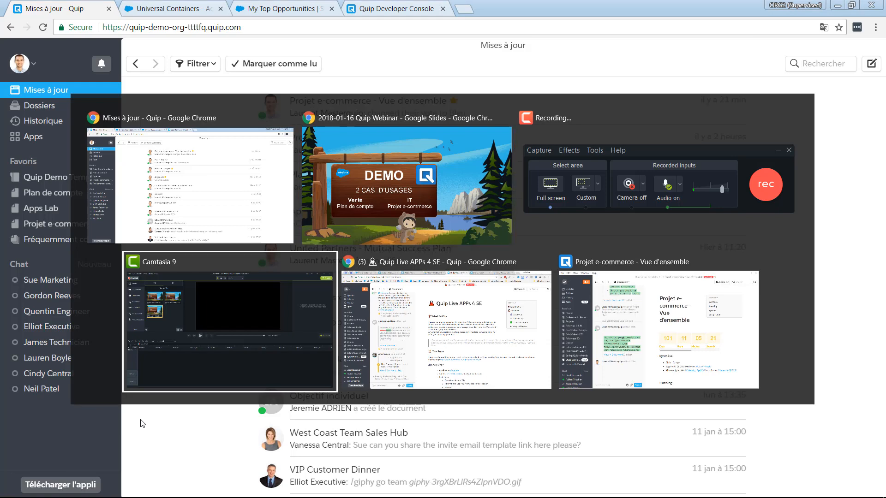
{"action": "key", "text": "alt+Tab"}
{"action": "key", "text": "alt+Tab"}
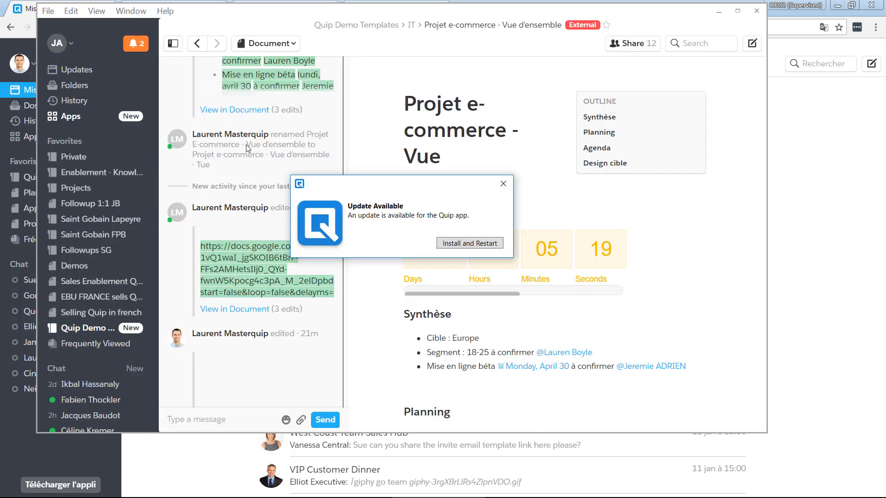
{"action": "left_click", "coordinate": [505, 186]}
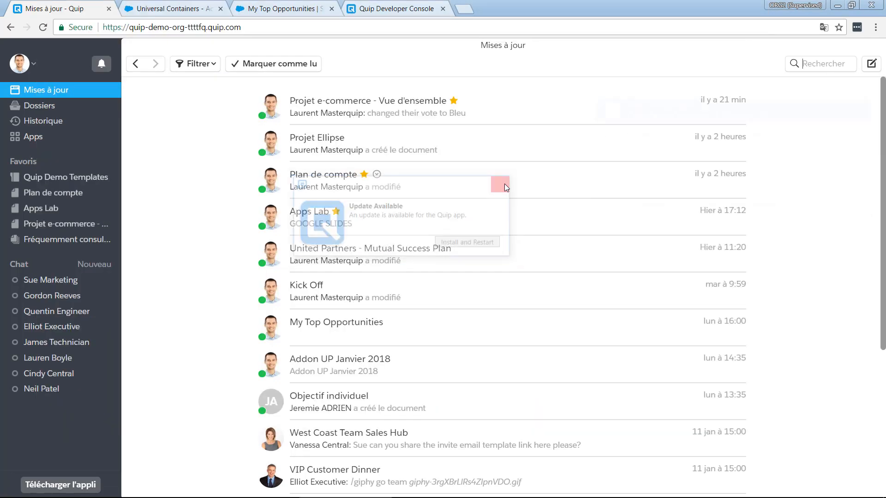
Show the Quip desktop window with the Projet e-commerce document, and return to the Mises à jour feed in the browser
{"action": "key", "text": "alt+Tab"}
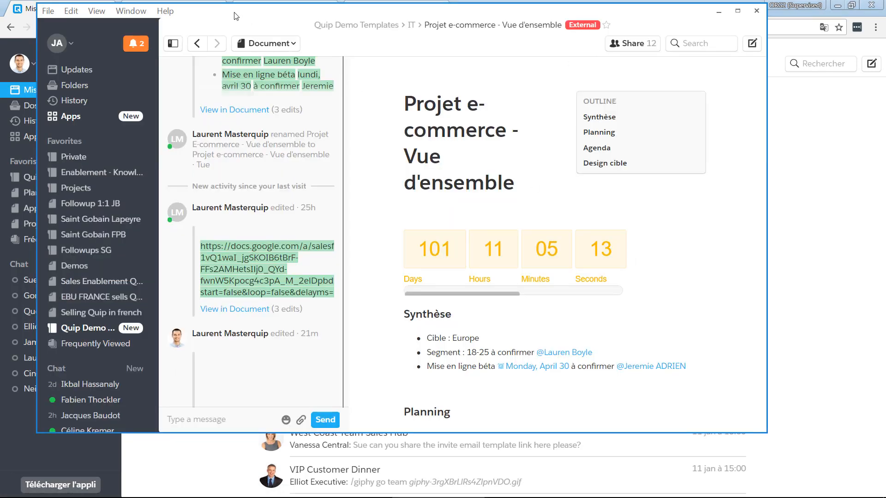
{"action": "left_click_drag", "start_coordinate": [234, 12], "coordinate": [321, 55]}
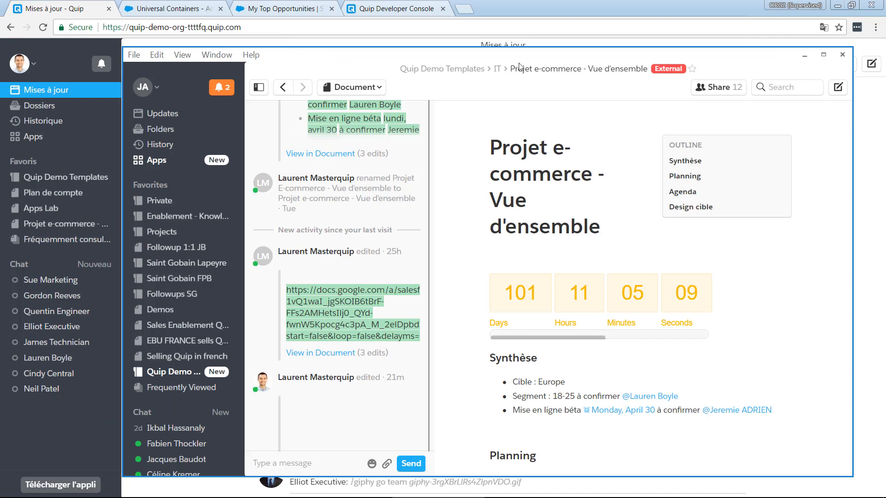
{"action": "left_click", "coordinate": [84, 12]}
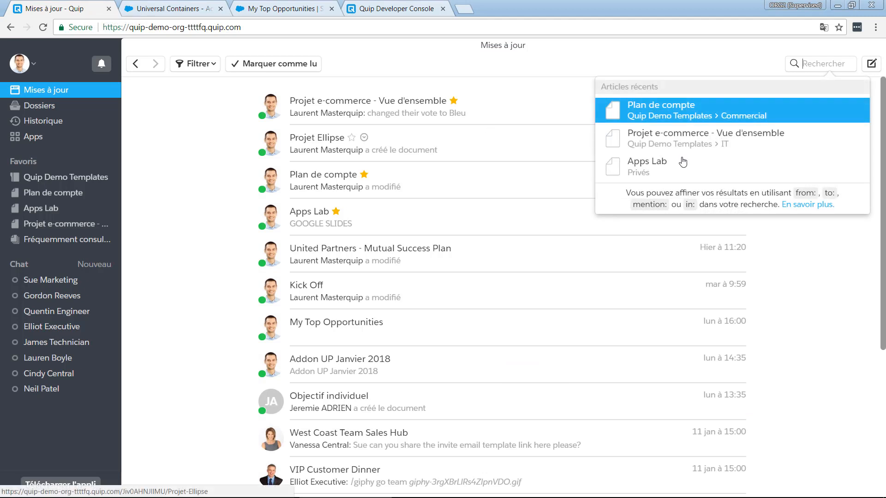
{"action": "left_click", "coordinate": [798, 254]}
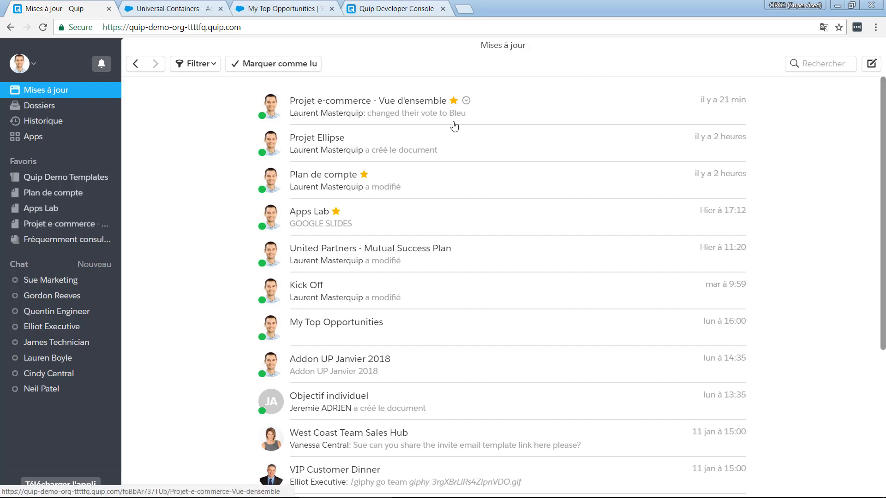
Open the Plan de compte document from the updates feed and review its sharing options and the people with access
{"action": "left_click", "coordinate": [440, 183]}
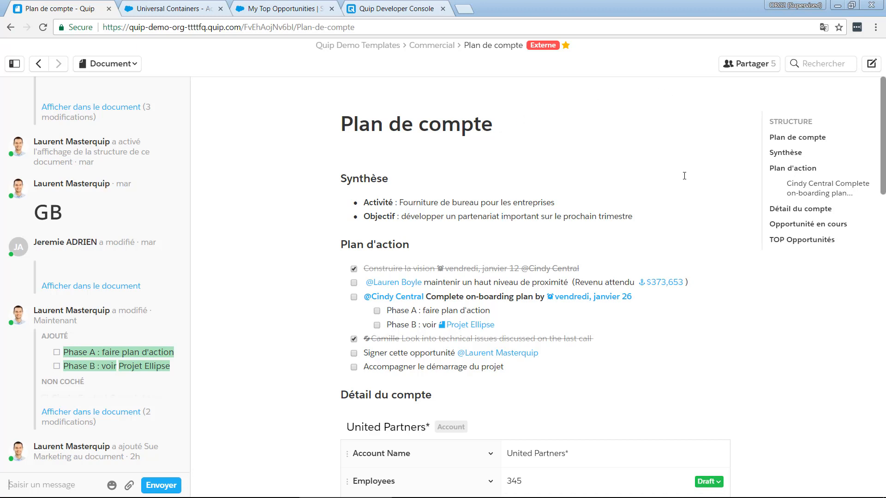
{"action": "left_click", "coordinate": [753, 65]}
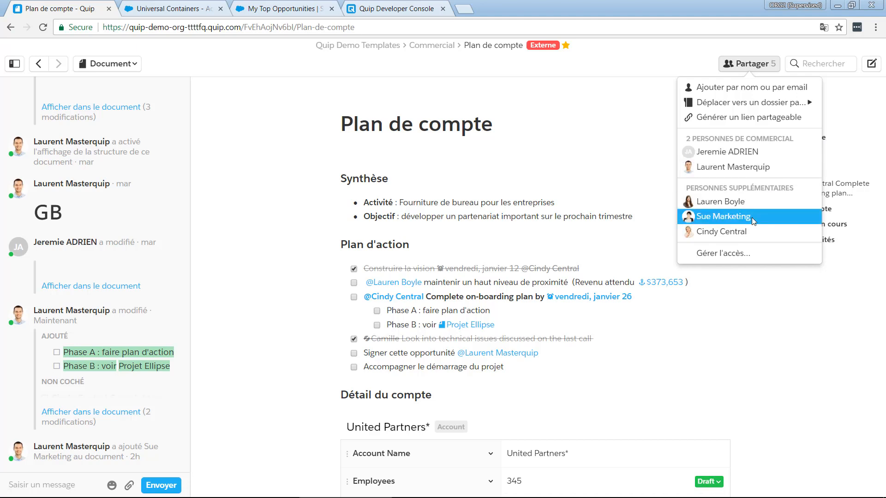
{"action": "left_click", "coordinate": [635, 76]}
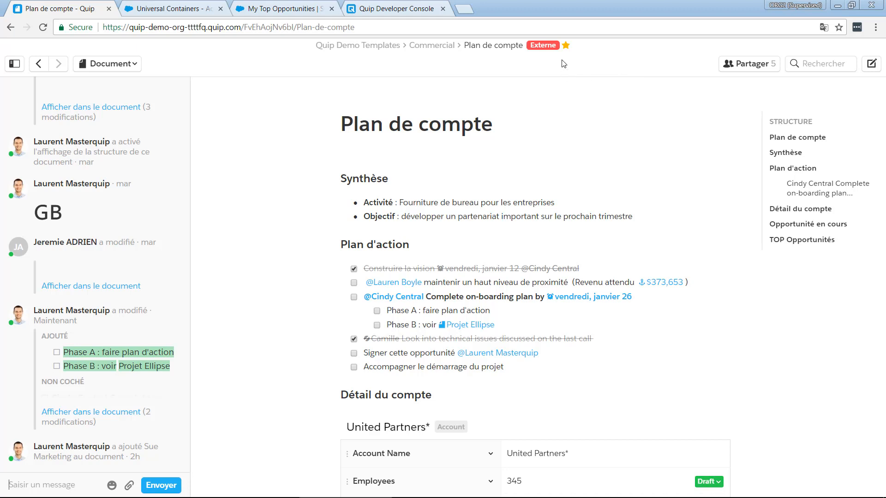
{"action": "mouse_move", "coordinate": [544, 48]}
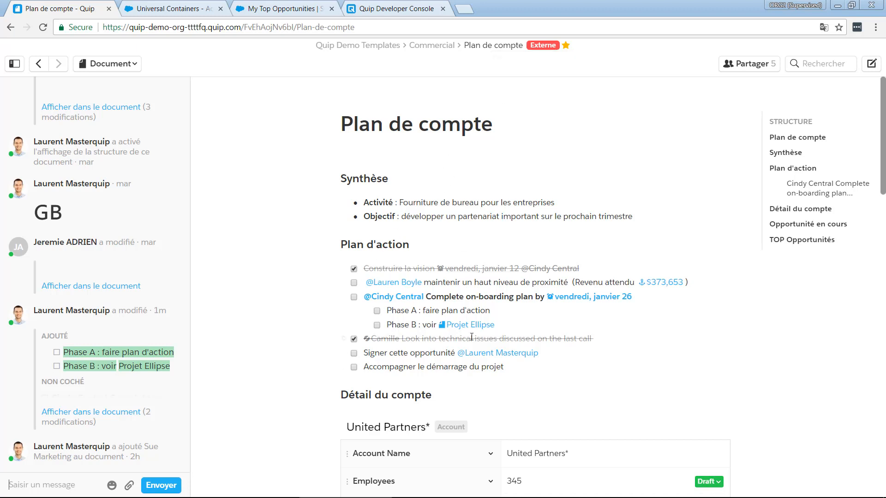
Look over the action plan and account details of Plan de compte, and check its sharing list again
{"action": "scroll", "coordinate": [472, 337], "scroll_direction": "down", "scroll_amount": 3}
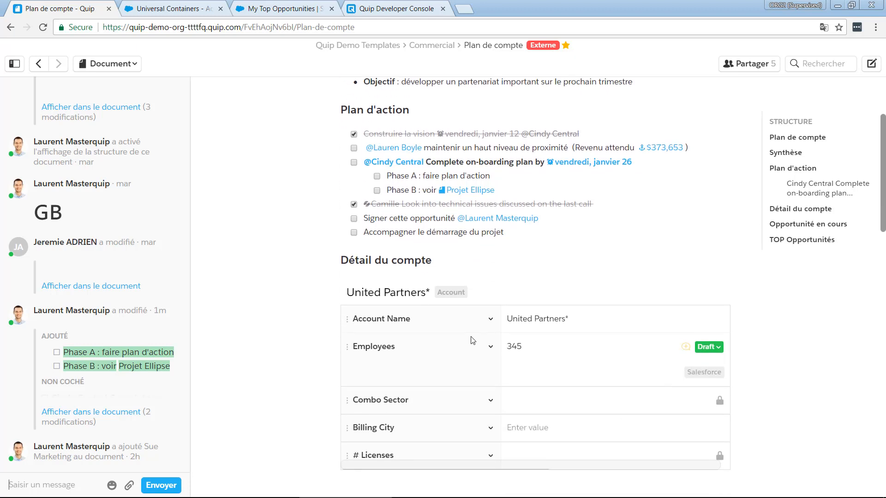
{"action": "scroll", "coordinate": [471, 340], "scroll_direction": "up", "scroll_amount": 1}
{"action": "scroll", "coordinate": [471, 340], "scroll_direction": "down", "scroll_amount": 2}
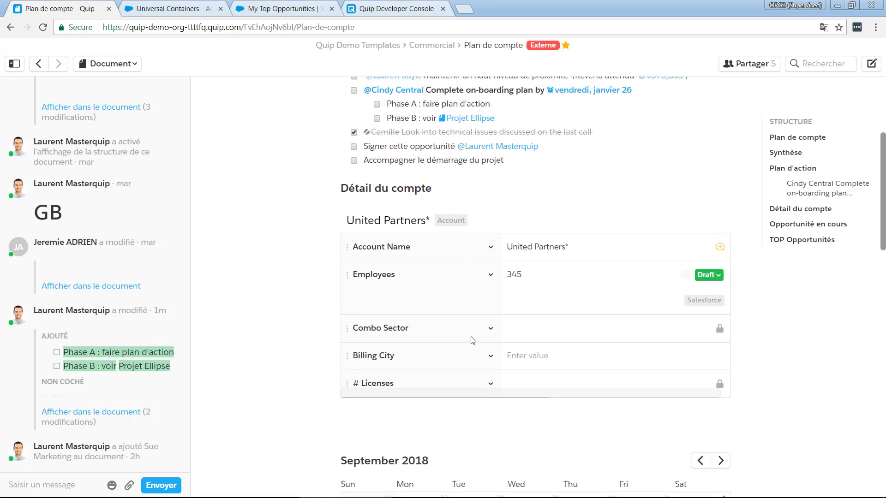
{"action": "scroll", "coordinate": [471, 339], "scroll_direction": "up", "scroll_amount": 4}
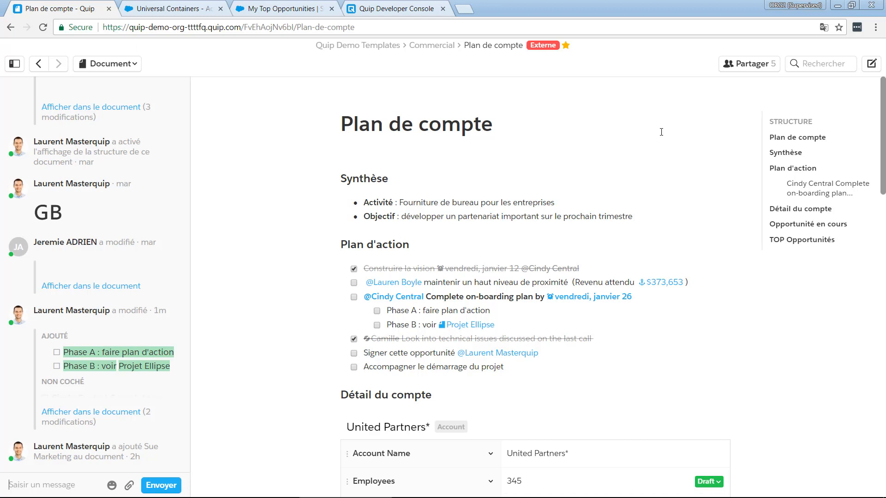
{"action": "left_click", "coordinate": [751, 63]}
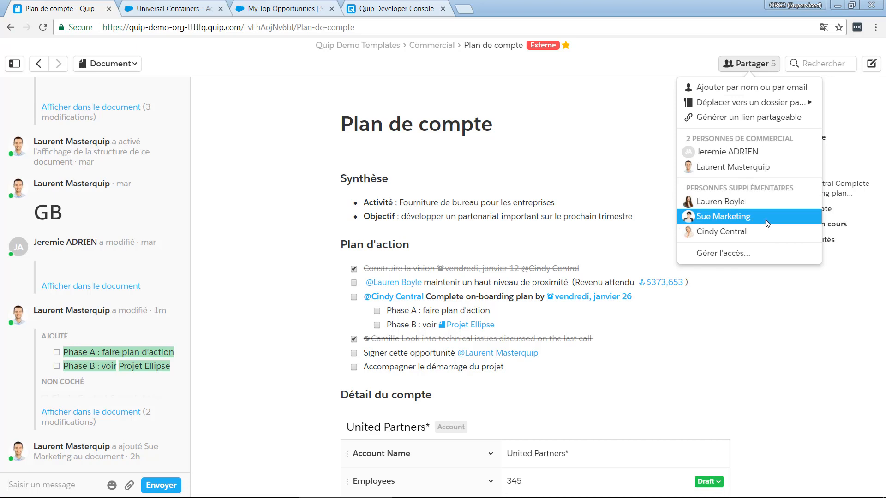
{"action": "left_click", "coordinate": [480, 158]}
Examine the assignee and reminder date of the on-boarding plan task under Plan d'action
{"action": "scroll", "coordinate": [480, 159], "scroll_direction": "down", "scroll_amount": 2}
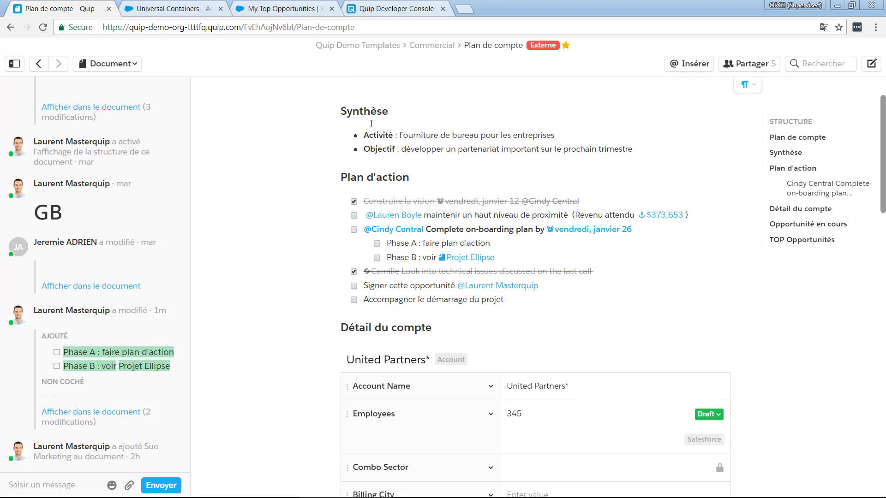
{"action": "scroll", "coordinate": [480, 153], "scroll_direction": "down", "scroll_amount": 2}
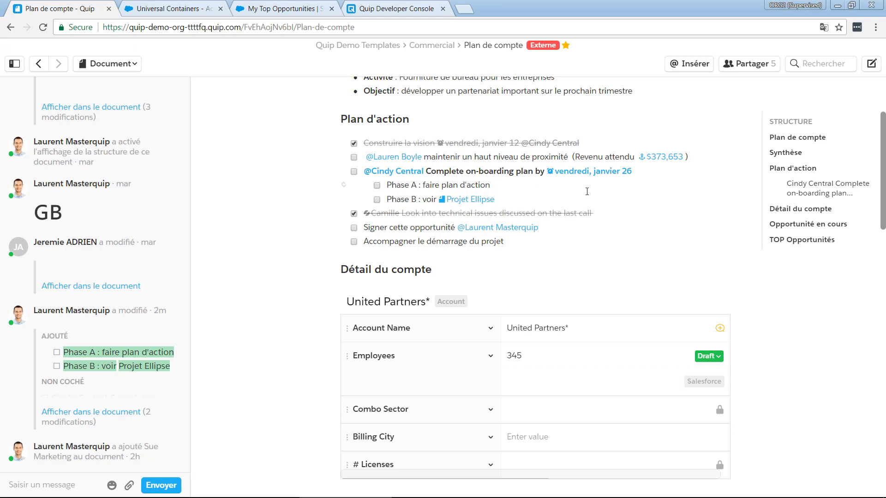
{"action": "left_click", "coordinate": [645, 175]}
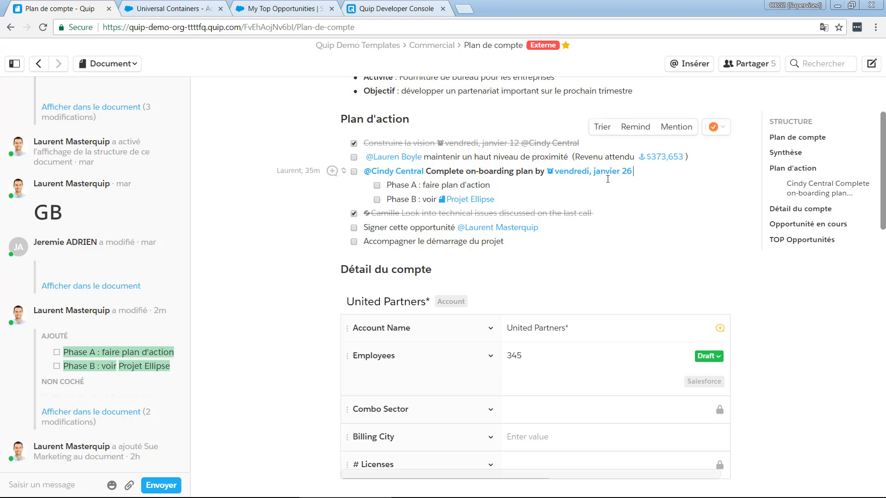
{"action": "mouse_move", "coordinate": [567, 174]}
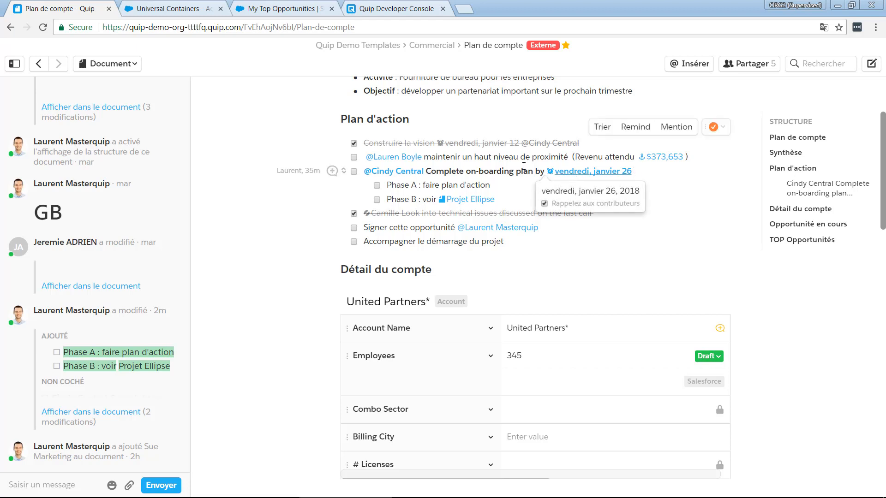
{"action": "mouse_move", "coordinate": [366, 174]}
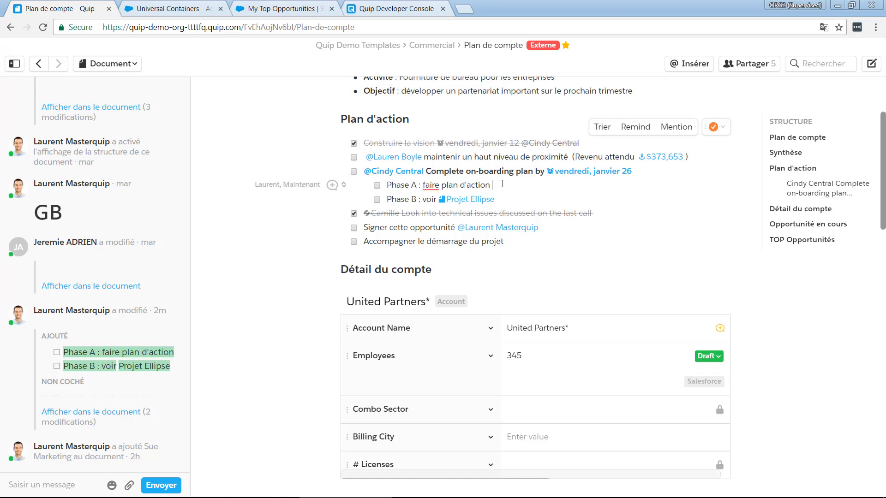
Assign the "Phase A : faire plan d'action" item to the marketing colleague with a mention and add the date lundi, janvier 22
{"action": "type", "text": "@Sue"}
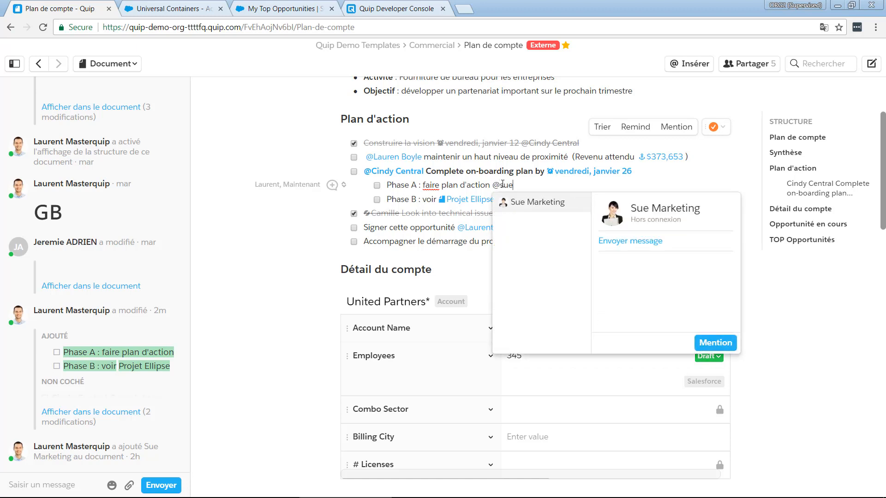
{"action": "key", "text": "Return"}
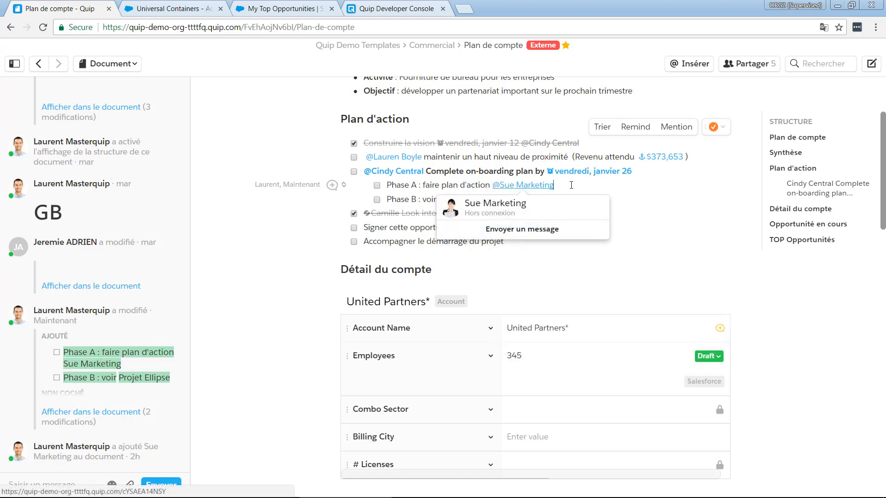
{"action": "type", "text": "@"}
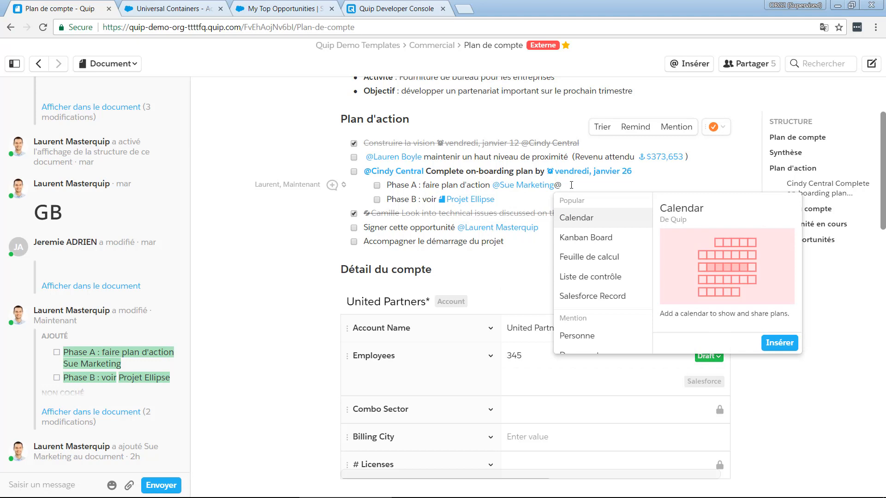
{"action": "type", "text": "date"}
{"action": "key", "text": "Return"}
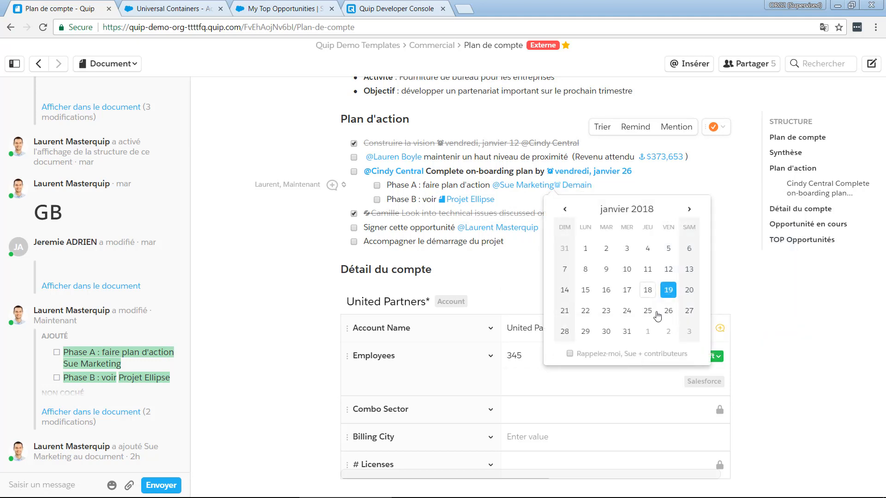
{"action": "left_click", "coordinate": [586, 311]}
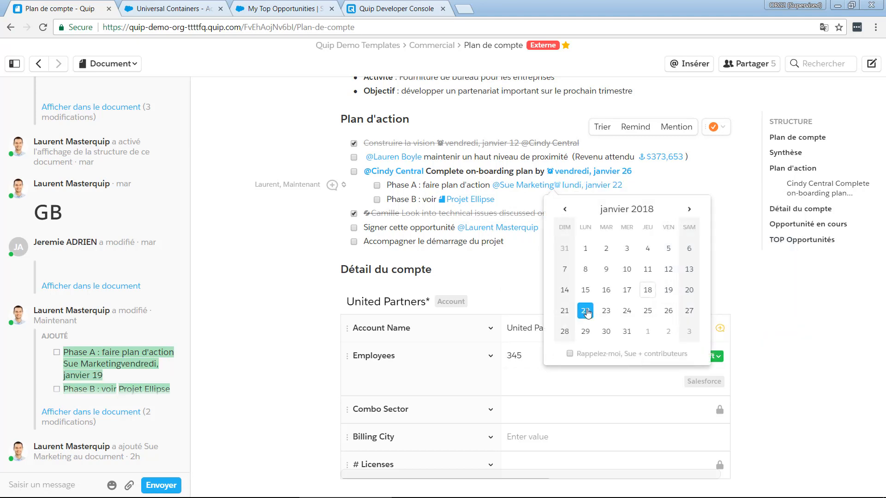
{"action": "left_click", "coordinate": [644, 189]}
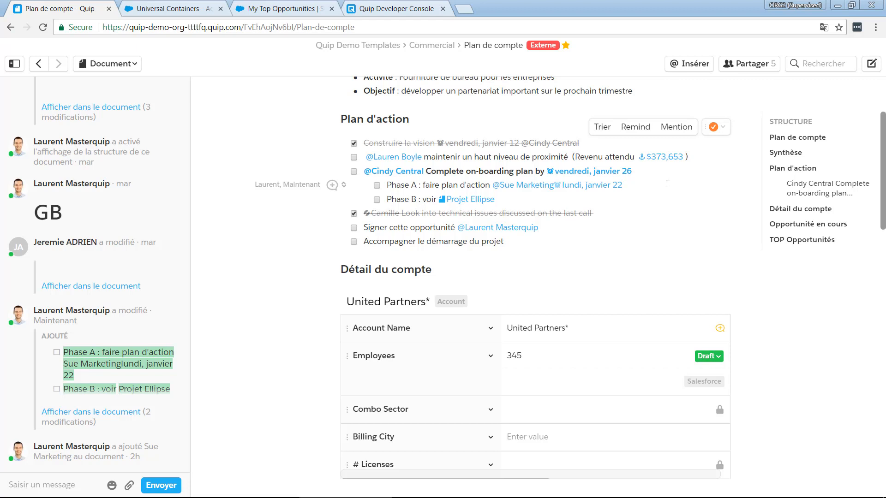
{"action": "scroll", "coordinate": [667, 183], "scroll_direction": "down", "scroll_amount": 1}
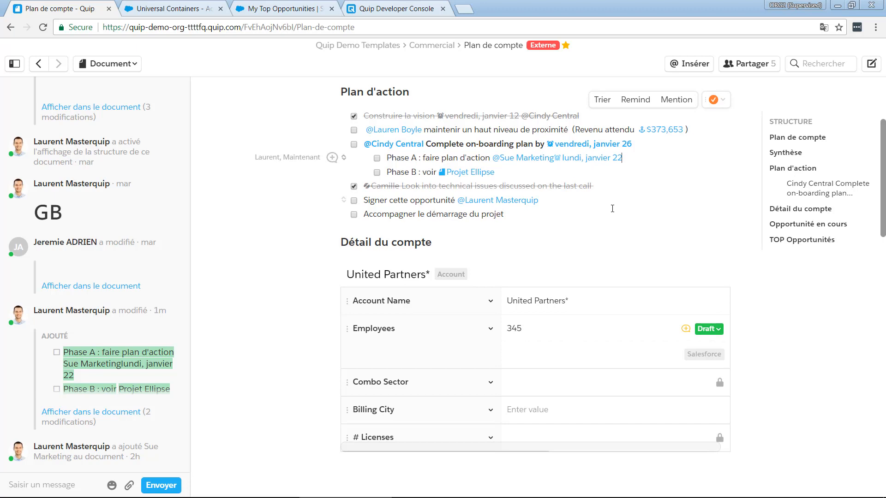
{"action": "scroll", "coordinate": [612, 209], "scroll_direction": "down", "scroll_amount": 1}
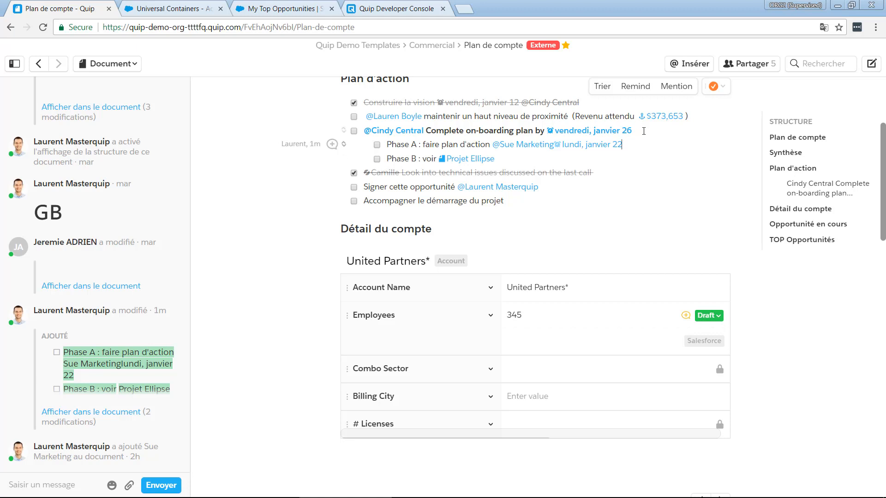
Comment on the Billing City field of the United Partners account record, mentioning the on-boarding plan's assignee with the text "A compléter stp"
{"action": "left_click", "coordinate": [643, 131]}
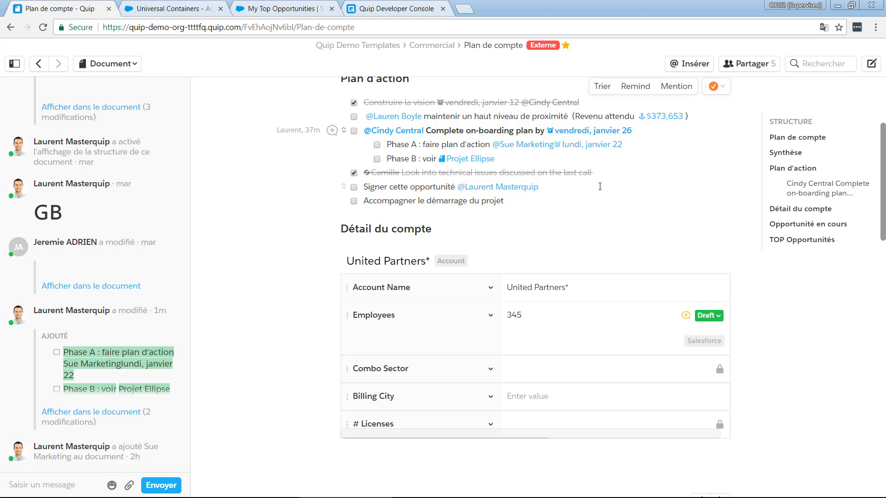
{"action": "scroll", "coordinate": [600, 187], "scroll_direction": "down", "scroll_amount": 2}
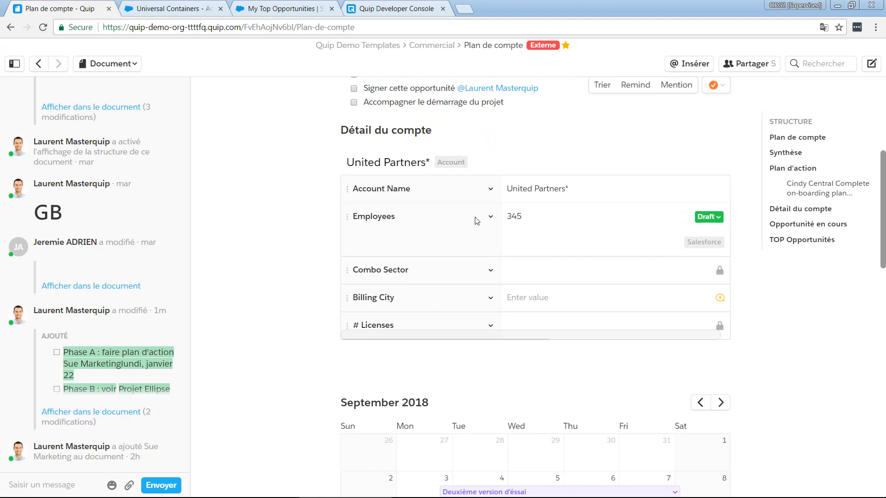
{"action": "left_click", "coordinate": [520, 234]}
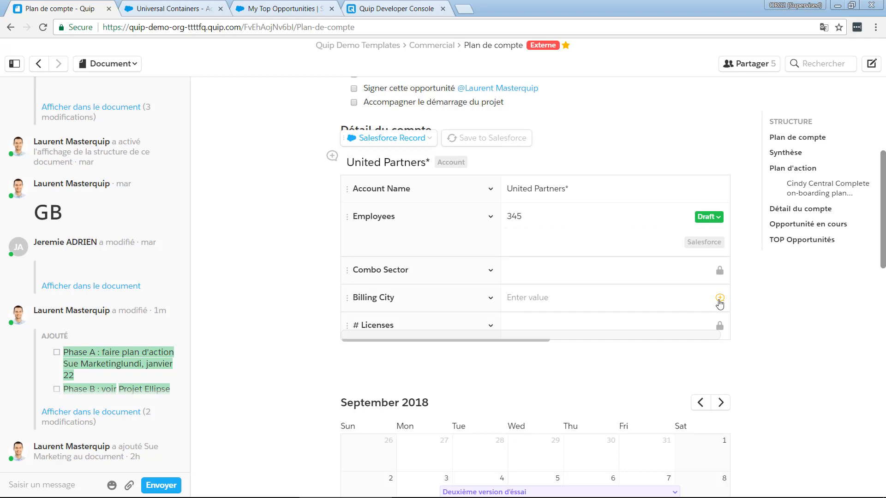
{"action": "left_click", "coordinate": [719, 299]}
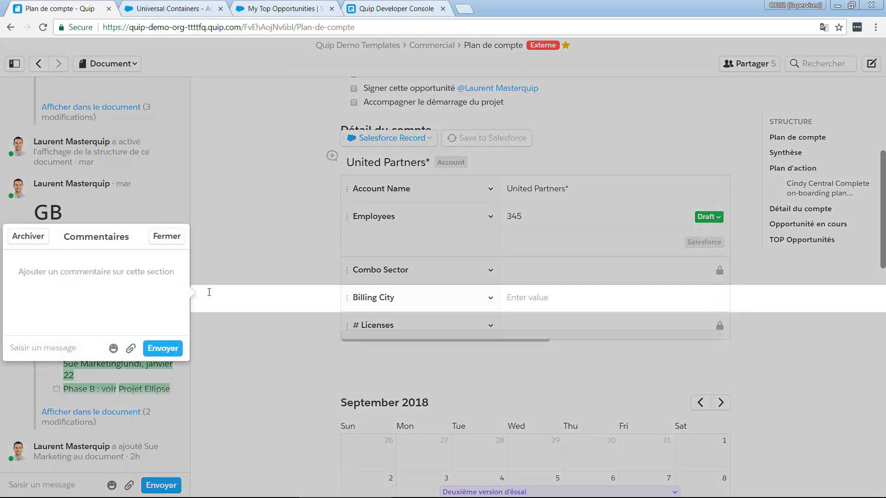
{"action": "type", "text": "@cind"}
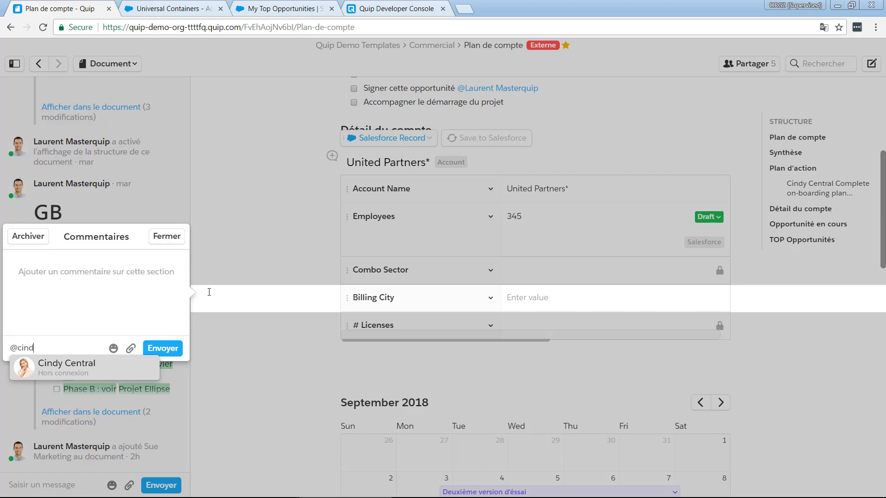
{"action": "key", "text": "Return"}
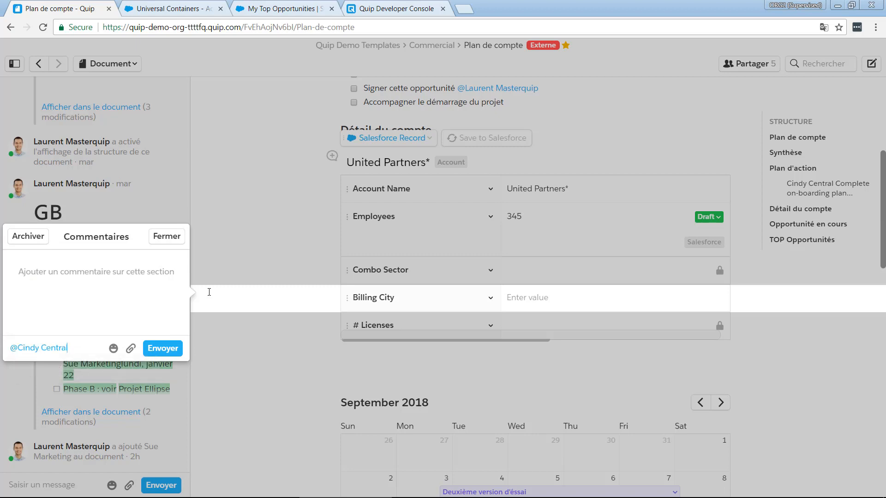
{"action": "type", "text": "A compléter"}
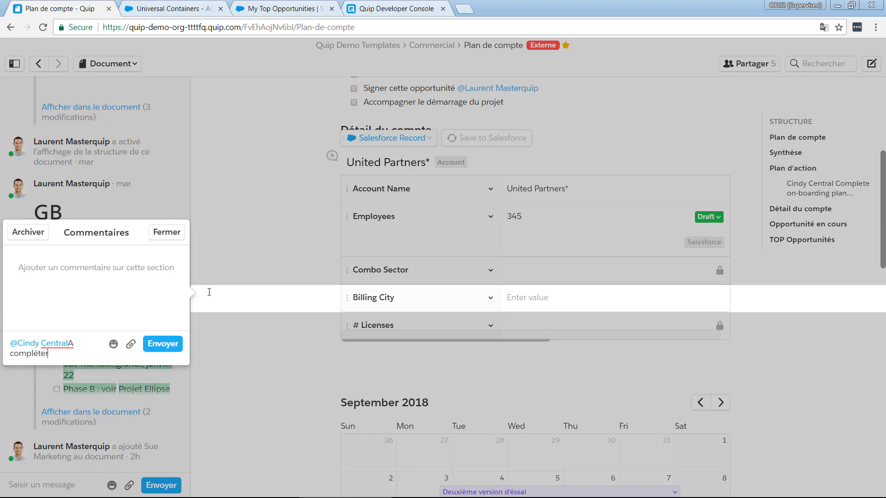
{"action": "type", "text": " stp"}
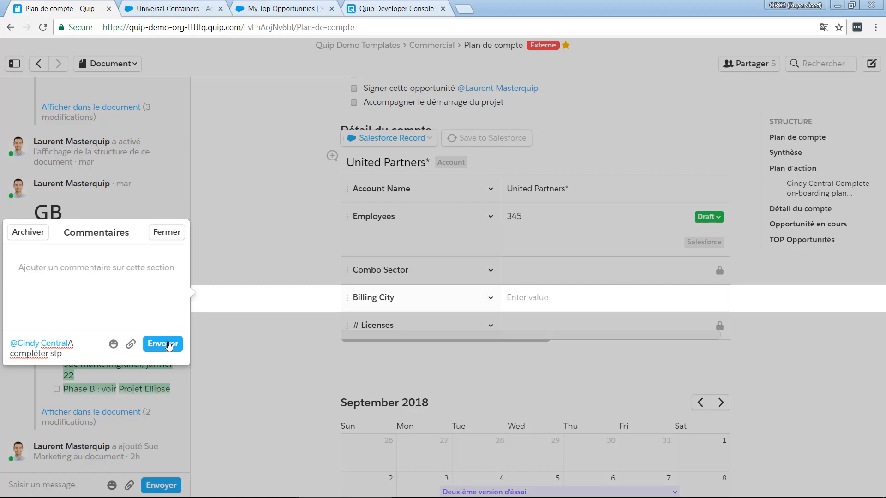
{"action": "left_click", "coordinate": [168, 344]}
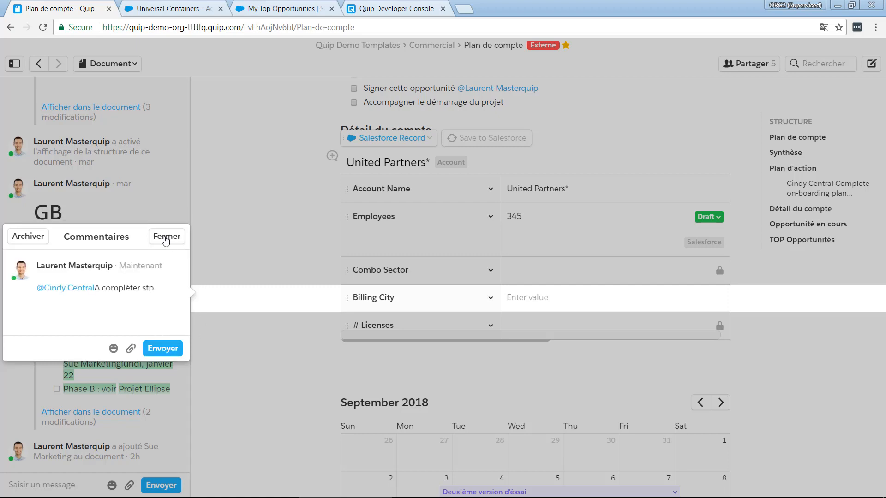
{"action": "left_click", "coordinate": [166, 238]}
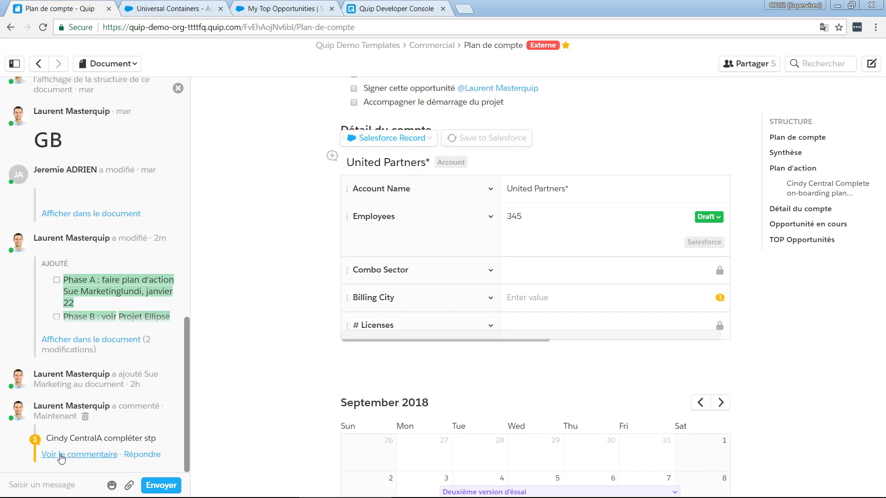
View the Billing City comment thread again from the document's activity feed and close it
{"action": "left_click", "coordinate": [62, 455]}
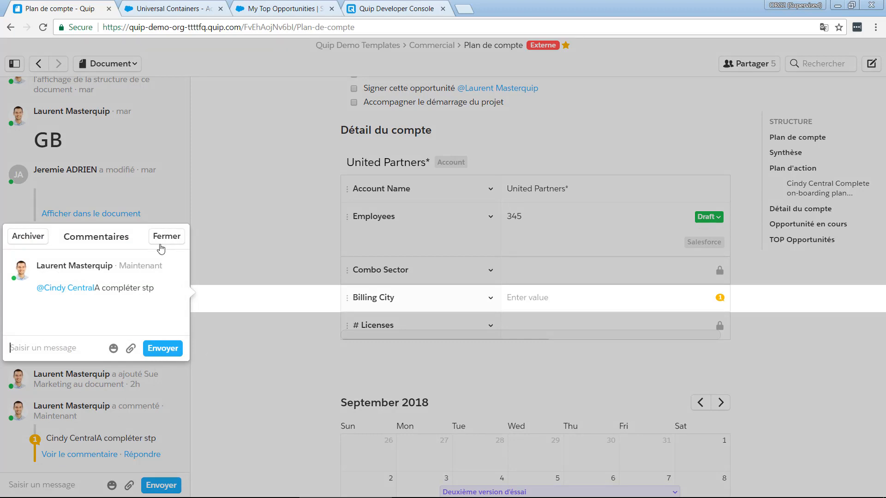
{"action": "left_click", "coordinate": [157, 238]}
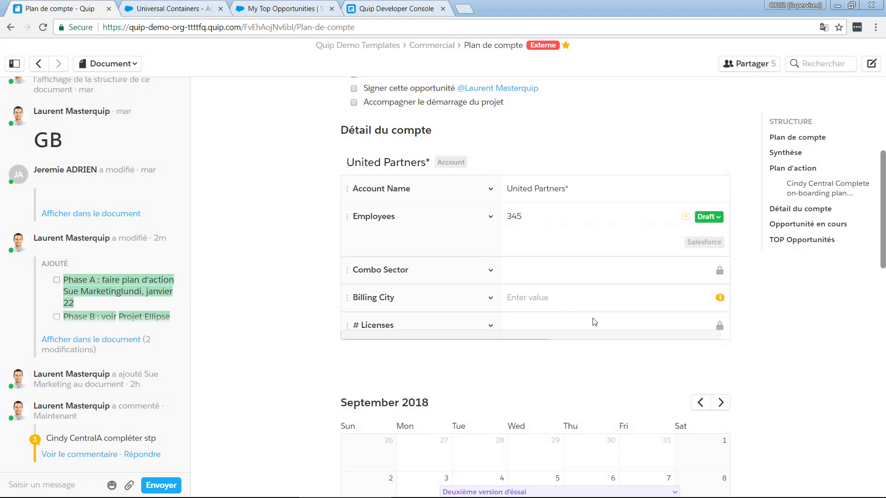
Look over the United Partners account details and the September 2018 calendar in Plan de compte
{"action": "scroll", "coordinate": [594, 322], "scroll_direction": "down", "scroll_amount": 3}
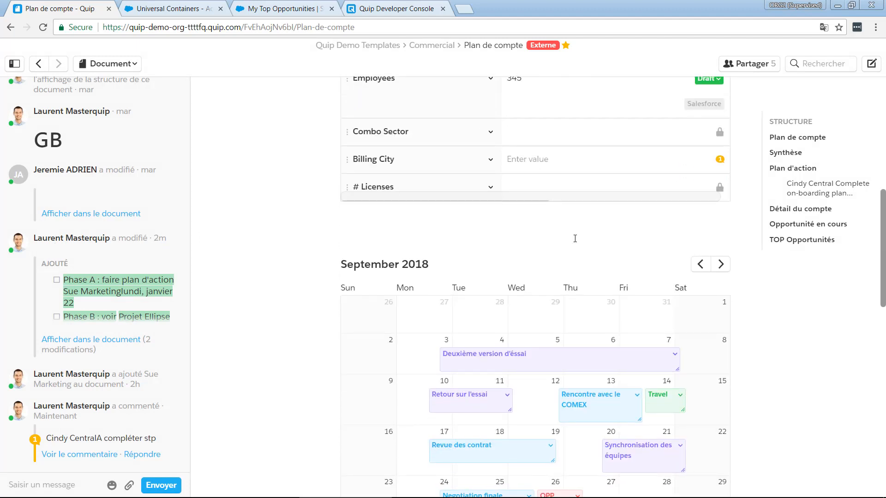
{"action": "scroll", "coordinate": [576, 241], "scroll_direction": "up", "scroll_amount": 3}
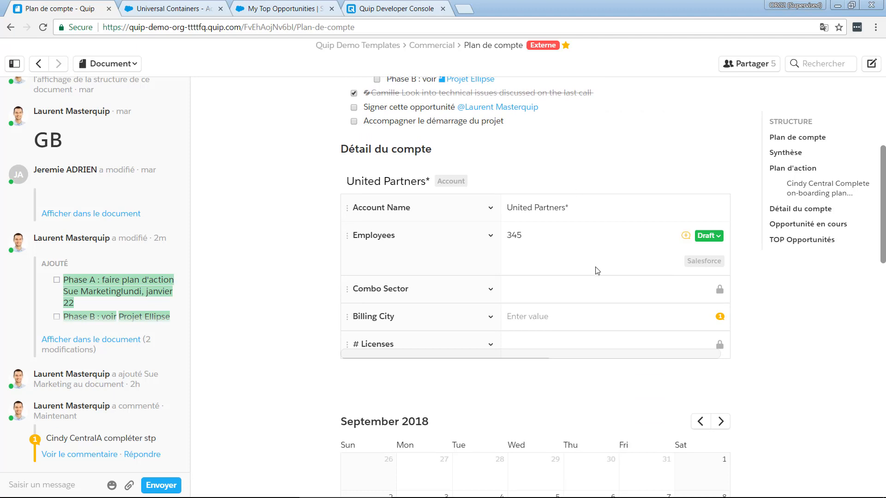
{"action": "scroll", "coordinate": [597, 271], "scroll_direction": "up", "scroll_amount": 2}
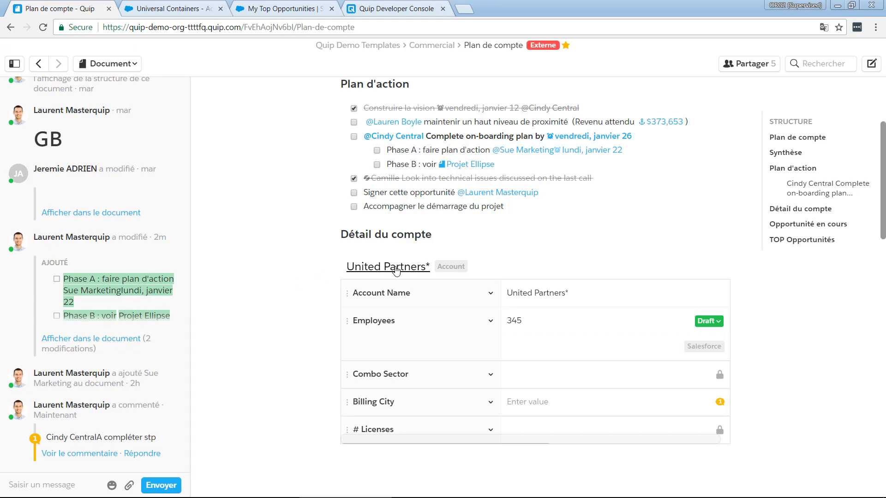
{"action": "scroll", "coordinate": [607, 242], "scroll_direction": "down", "scroll_amount": 6}
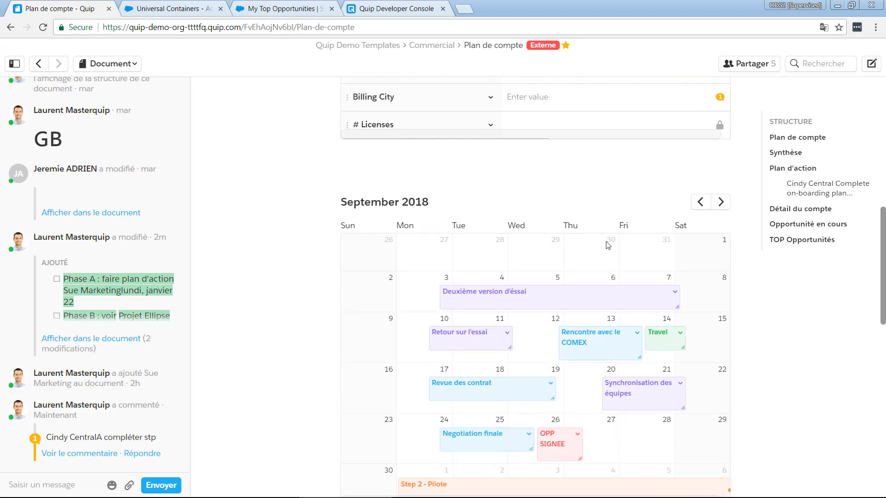
{"action": "scroll", "coordinate": [607, 244], "scroll_direction": "down", "scroll_amount": 2}
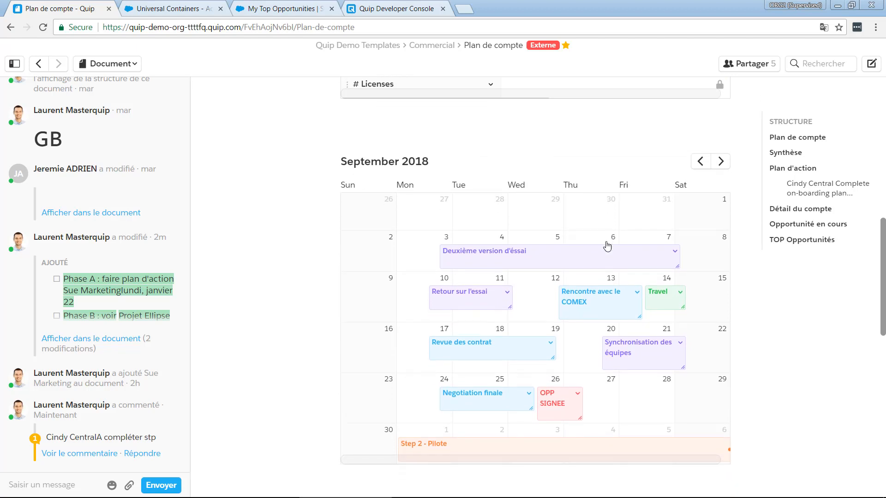
{"action": "scroll", "coordinate": [607, 246], "scroll_direction": "up", "scroll_amount": 1}
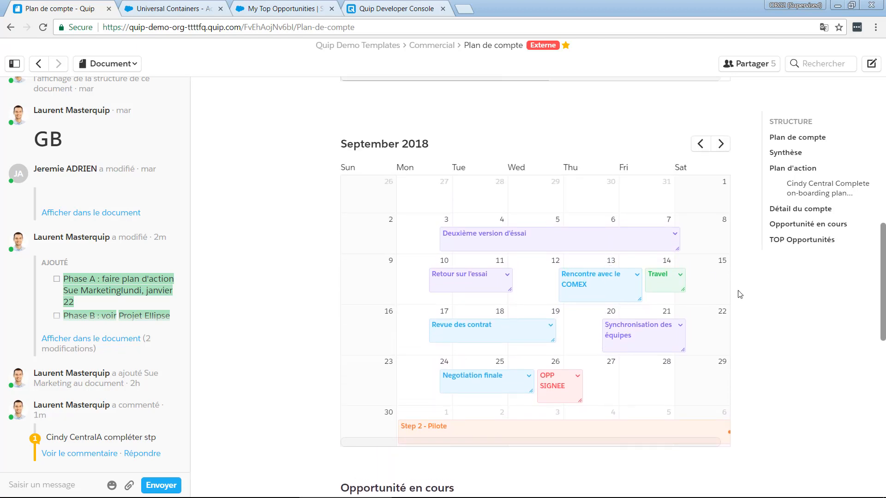
Examine the Pipe and Revenu attendu formulas in the Opportunité en cours table and the linked revenue figure under Plan d'action
{"action": "scroll", "coordinate": [740, 294], "scroll_direction": "down", "scroll_amount": 5}
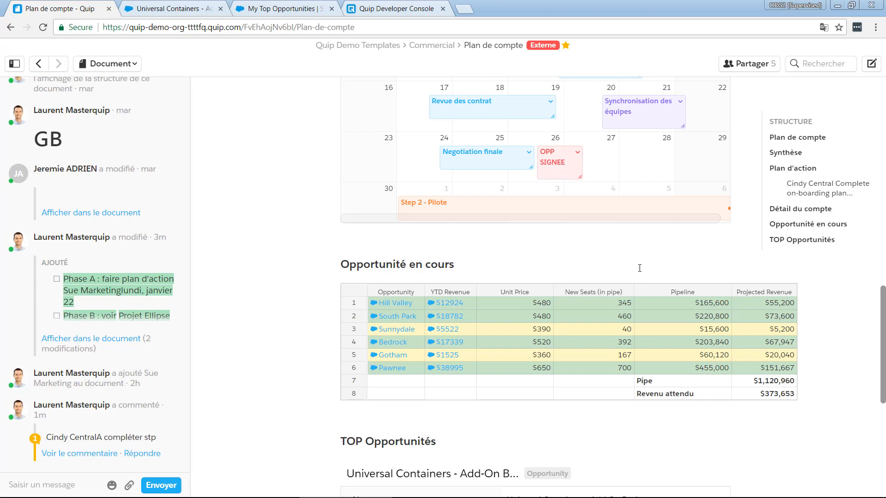
{"action": "left_click", "coordinate": [760, 381]}
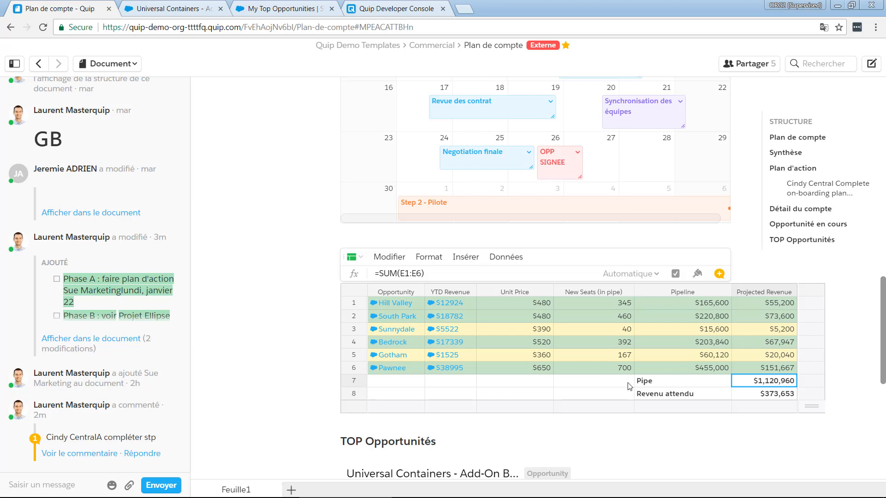
{"action": "left_click", "coordinate": [759, 397]}
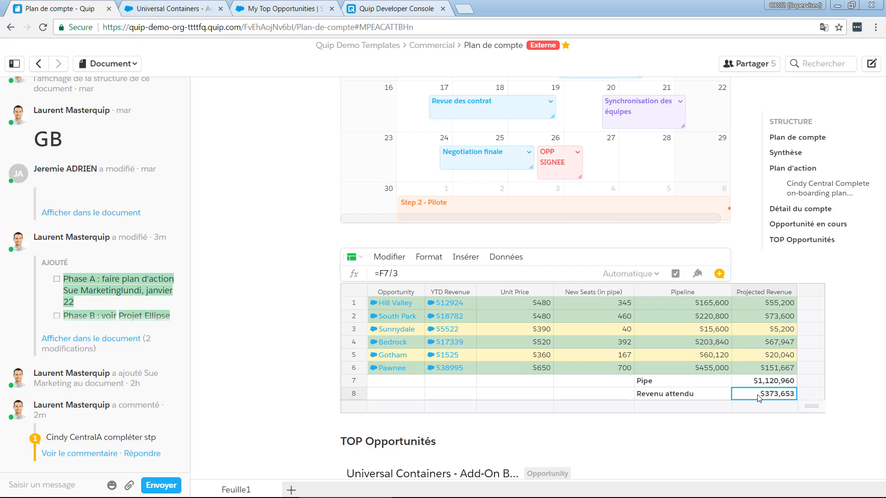
{"action": "scroll", "coordinate": [759, 396], "scroll_direction": "up", "scroll_amount": 15}
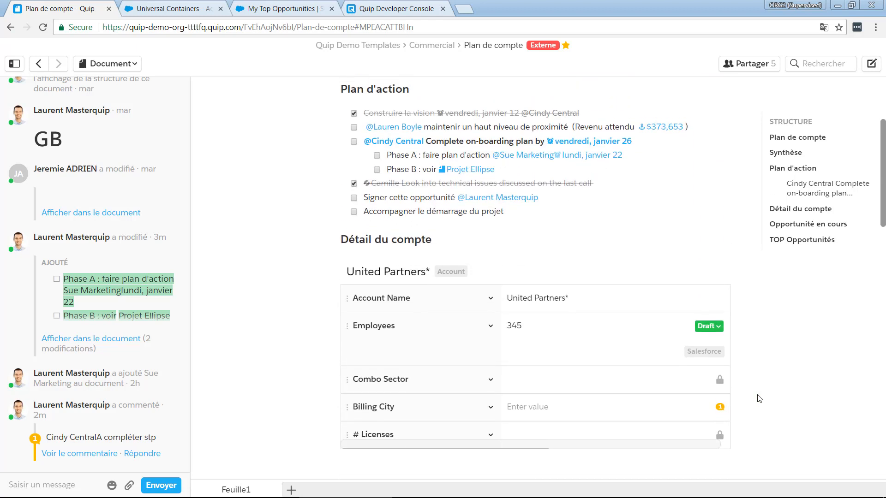
{"action": "scroll", "coordinate": [759, 397], "scroll_direction": "up", "scroll_amount": 3}
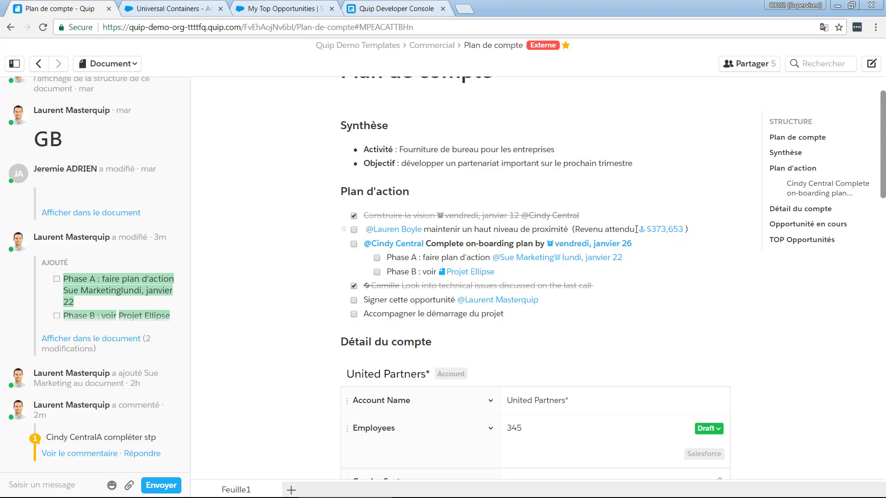
Select the Projected Revenue values from Hill Valley to Pawnee in the Opportunité en cours table to inspect their formula
{"action": "scroll", "coordinate": [636, 230], "scroll_direction": "down", "scroll_amount": 1}
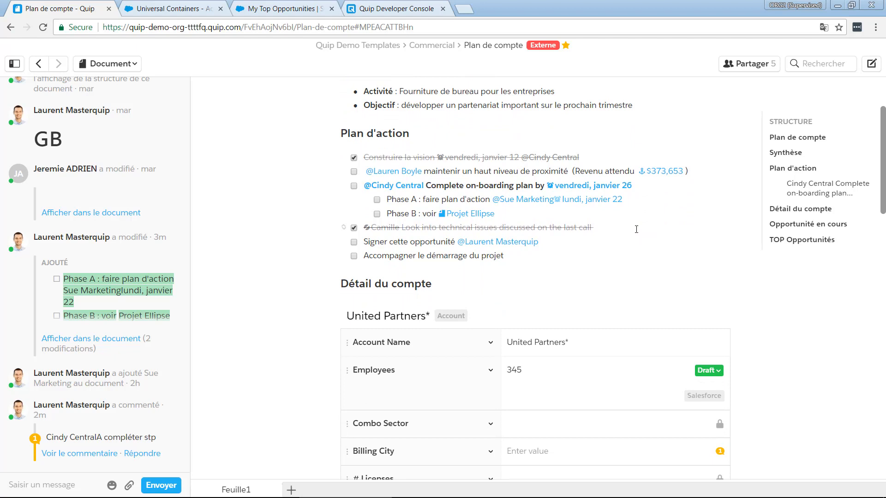
{"action": "scroll", "coordinate": [636, 229], "scroll_direction": "down", "scroll_amount": 1}
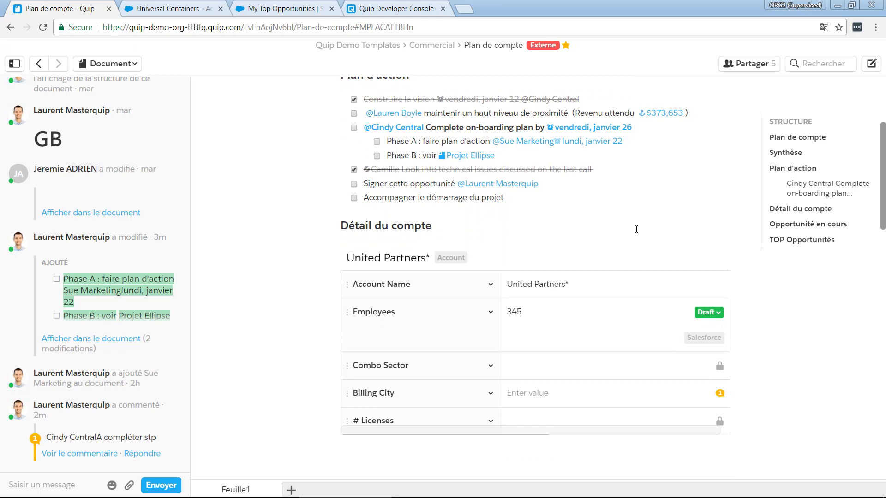
{"action": "scroll", "coordinate": [636, 229], "scroll_direction": "down", "scroll_amount": 6}
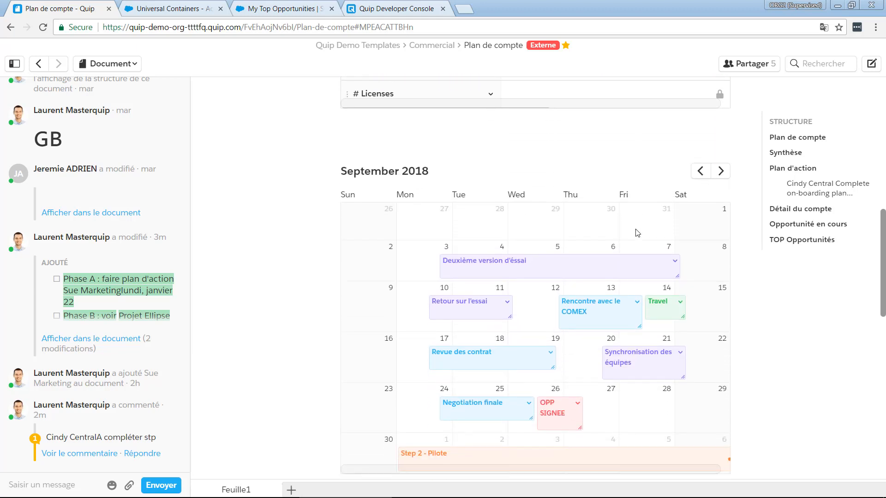
{"action": "scroll", "coordinate": [636, 232], "scroll_direction": "down", "scroll_amount": 4}
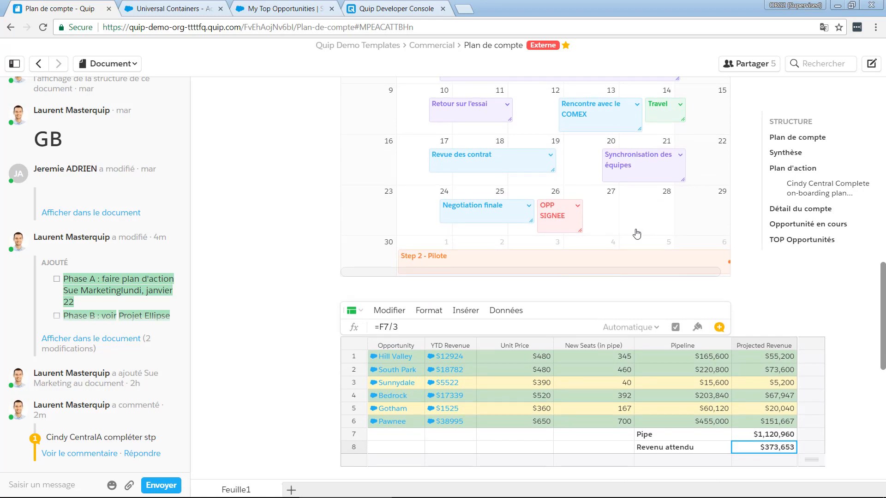
{"action": "scroll", "coordinate": [636, 232], "scroll_direction": "down", "scroll_amount": 3}
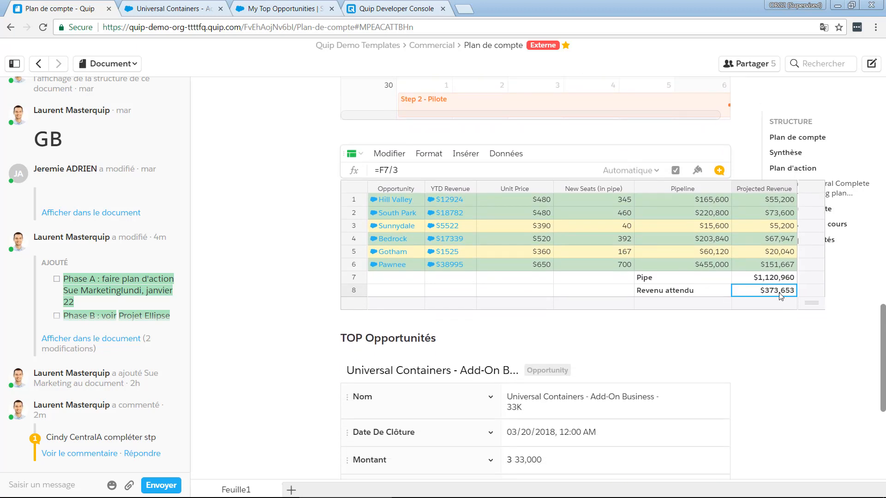
{"action": "left_click", "coordinate": [753, 203]}
{"action": "left_click_drag", "start_coordinate": [754, 223], "coordinate": [760, 274]}
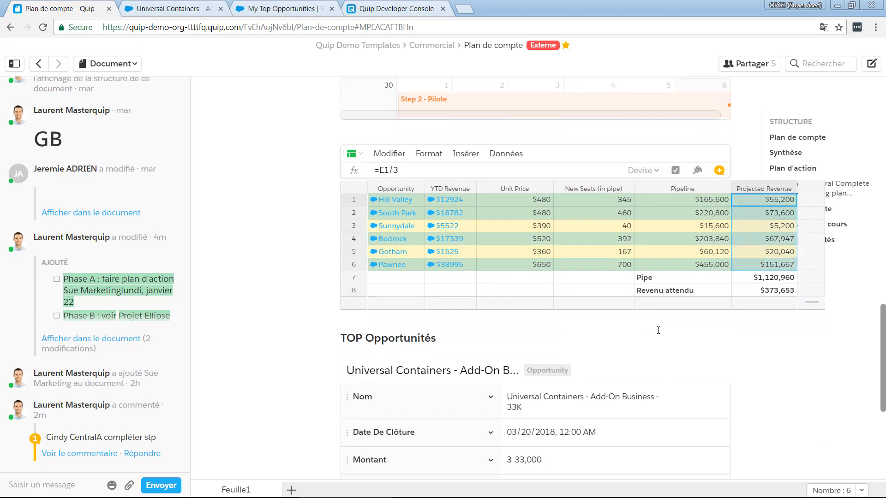
Review the Universal Containers opportunity record under TOP Opportunités and return to the beginning of Plan de compte
{"action": "left_click", "coordinate": [630, 337]}
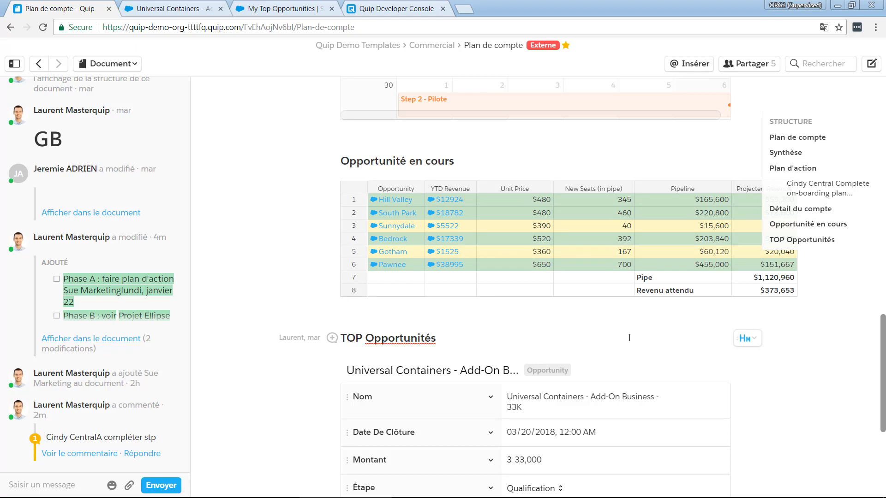
{"action": "scroll", "coordinate": [629, 338], "scroll_direction": "down", "scroll_amount": 2}
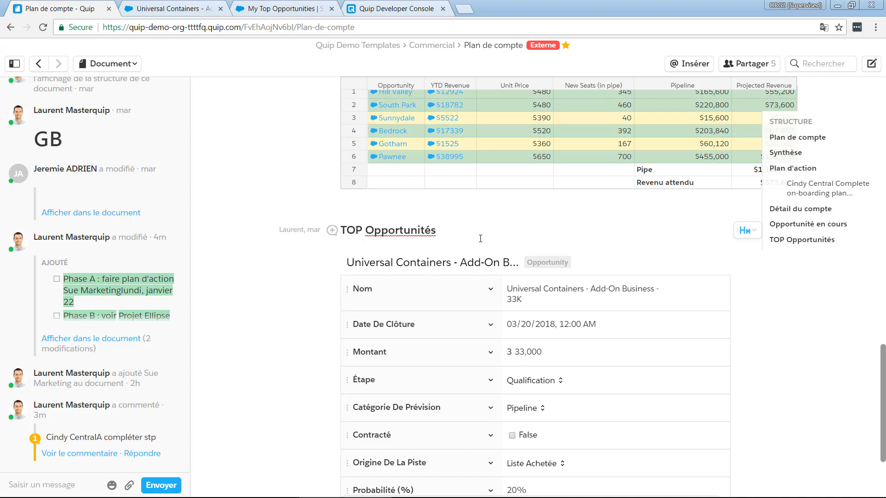
{"action": "scroll", "coordinate": [481, 239], "scroll_direction": "up", "scroll_amount": 20}
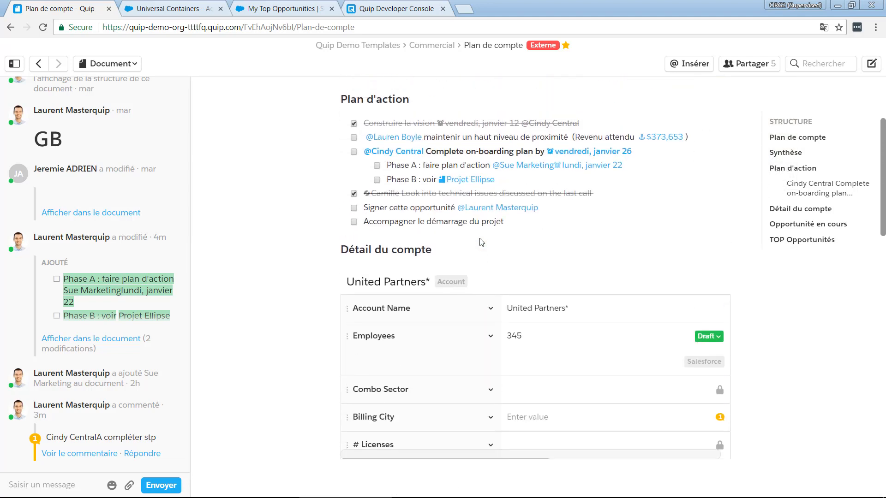
{"action": "scroll", "coordinate": [480, 239], "scroll_direction": "up", "scroll_amount": 3}
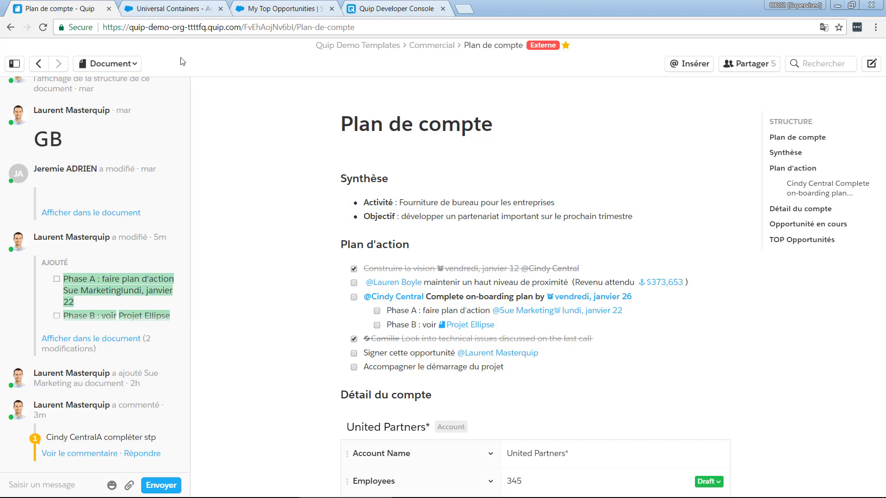
Return to the updates feed and open the "Projet e-commerce - Vue d'ensemble" document
{"action": "left_click", "coordinate": [39, 64]}
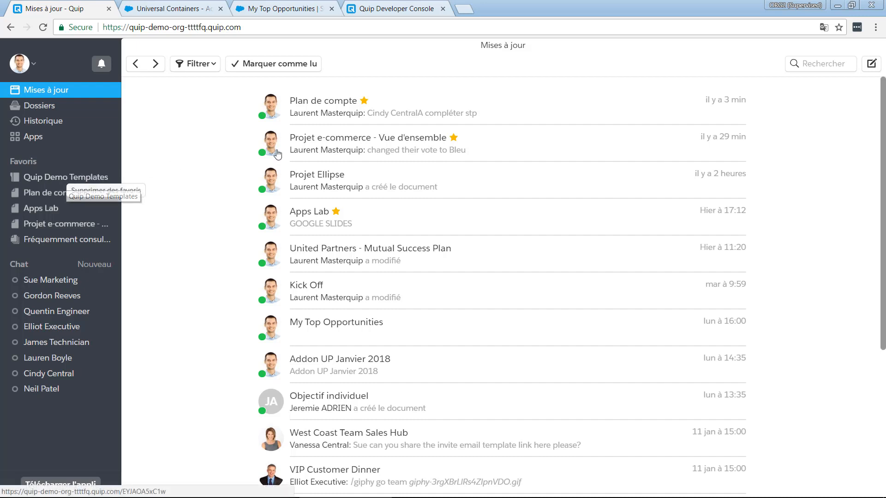
{"action": "left_click", "coordinate": [510, 146]}
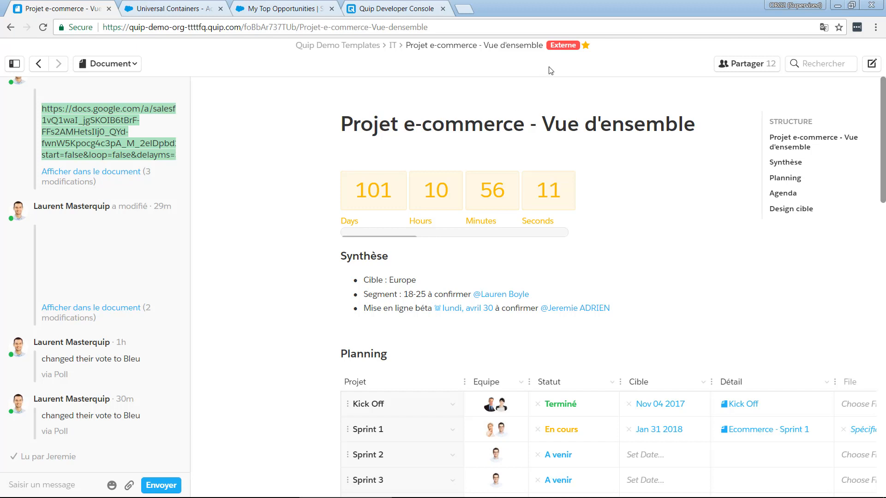
Review the Planning table of the project overview and open the linked "Ecommerce - Sprint 1" document from the Sprint 1 row
{"action": "mouse_move", "coordinate": [560, 47]}
{"action": "left_click_drag", "start_coordinate": [883, 132], "coordinate": [883, 201]}
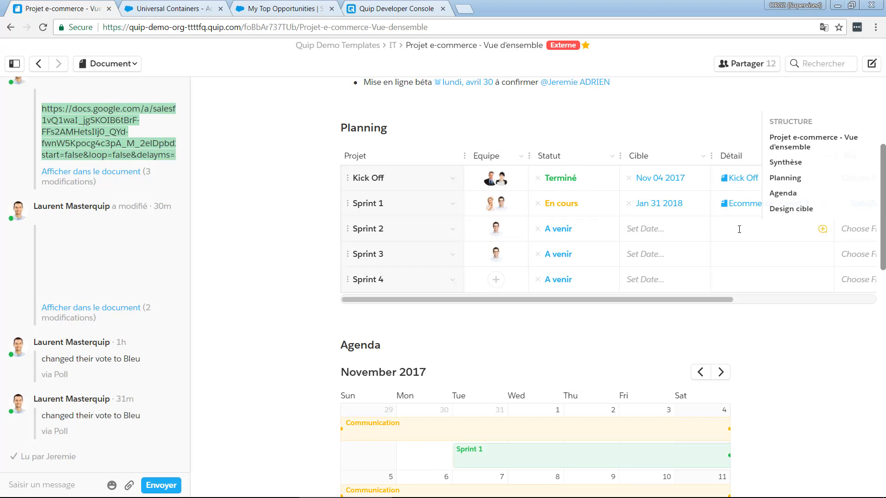
{"action": "left_click_drag", "start_coordinate": [716, 300], "coordinate": [881, 304]}
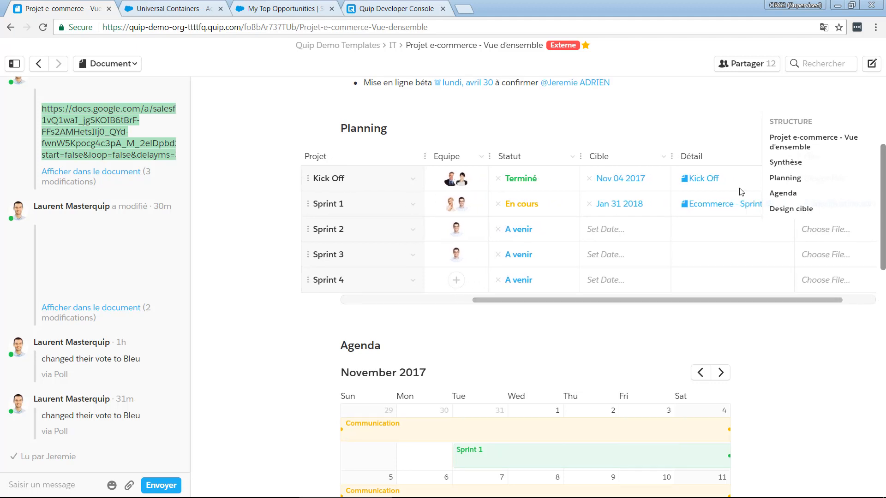
{"action": "scroll", "coordinate": [740, 192], "scroll_direction": "up", "scroll_amount": 4}
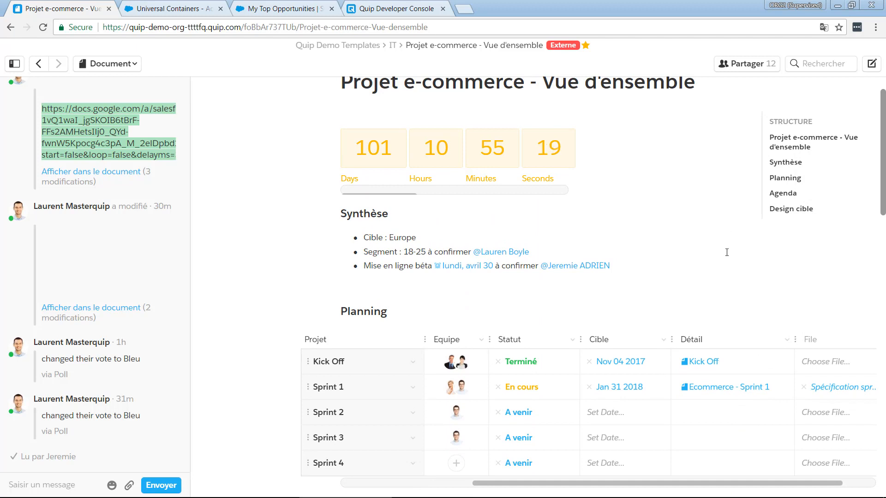
{"action": "scroll", "coordinate": [726, 252], "scroll_direction": "down", "scroll_amount": 2}
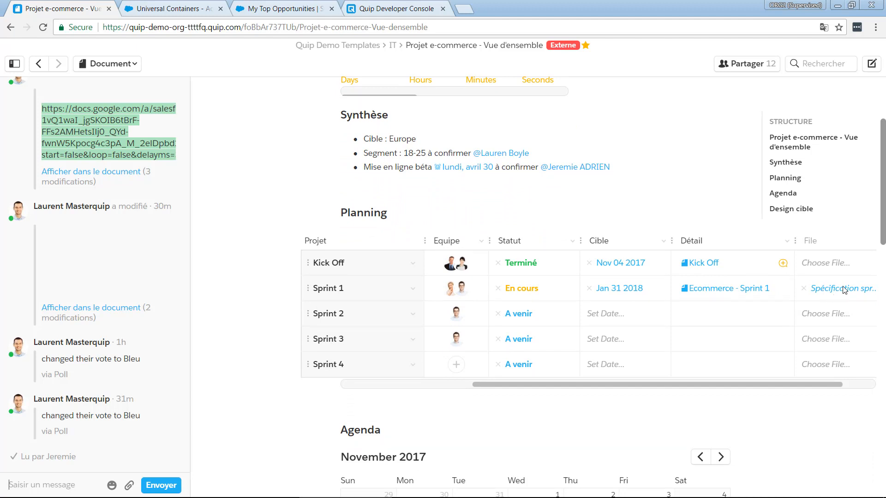
{"action": "left_click", "coordinate": [700, 289]}
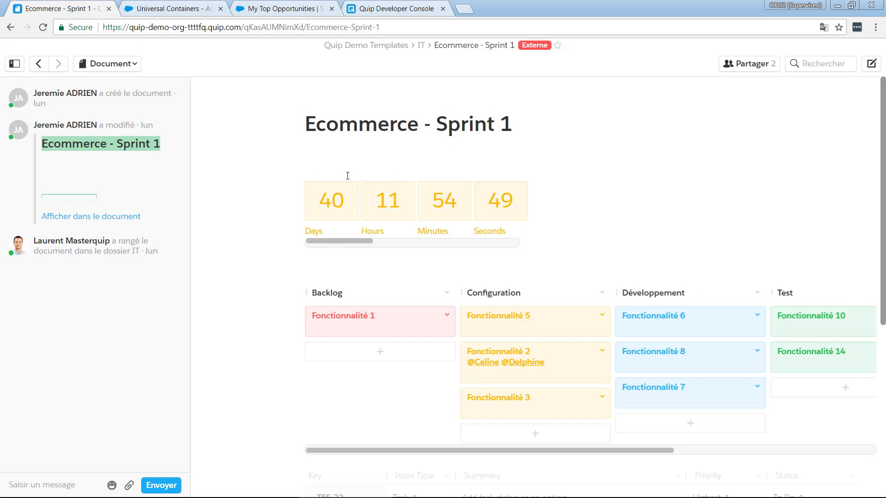
Move Fonctionnalité 3 from Configuration to Développement and Fonctionnalité 6 from Développement to Test on the Kanban board
{"action": "scroll", "coordinate": [616, 229], "scroll_direction": "down", "scroll_amount": 1}
{"action": "scroll", "coordinate": [615, 229], "scroll_direction": "down", "scroll_amount": 2}
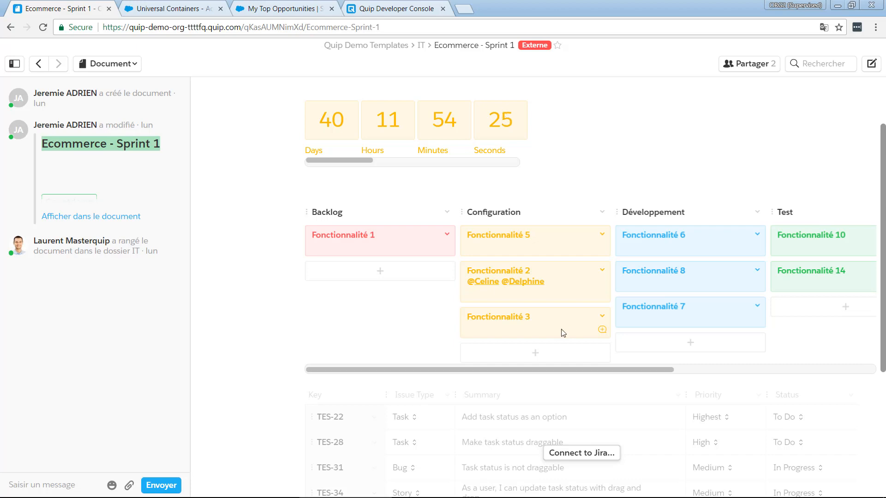
{"action": "left_click_drag", "start_coordinate": [561, 329], "coordinate": [694, 324]}
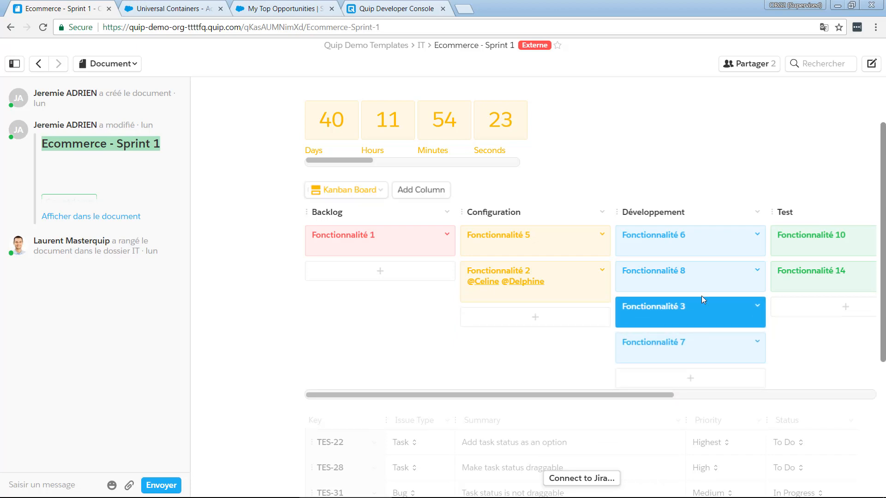
{"action": "left_click_drag", "start_coordinate": [711, 249], "coordinate": [826, 270]}
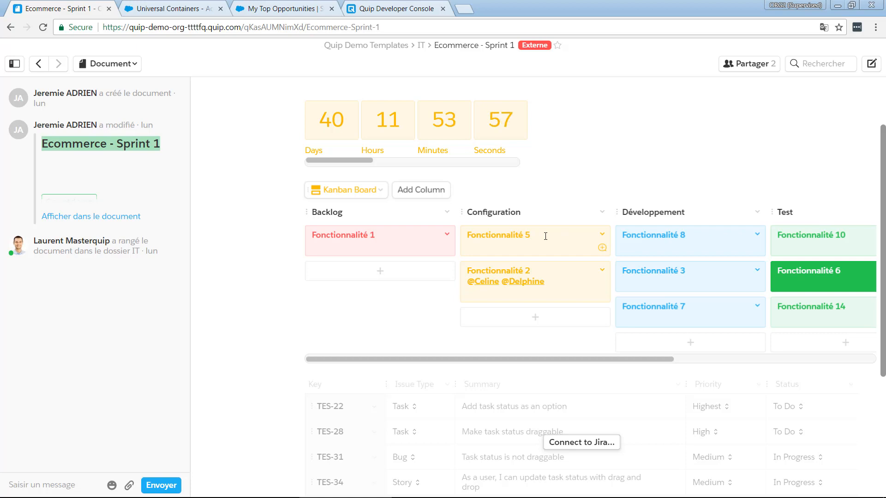
Review the Jira issue table below the Kanban board and return to the "Projet e-commerce - Vue d'ensemble" document
{"action": "scroll", "coordinate": [546, 236], "scroll_direction": "down", "scroll_amount": 3}
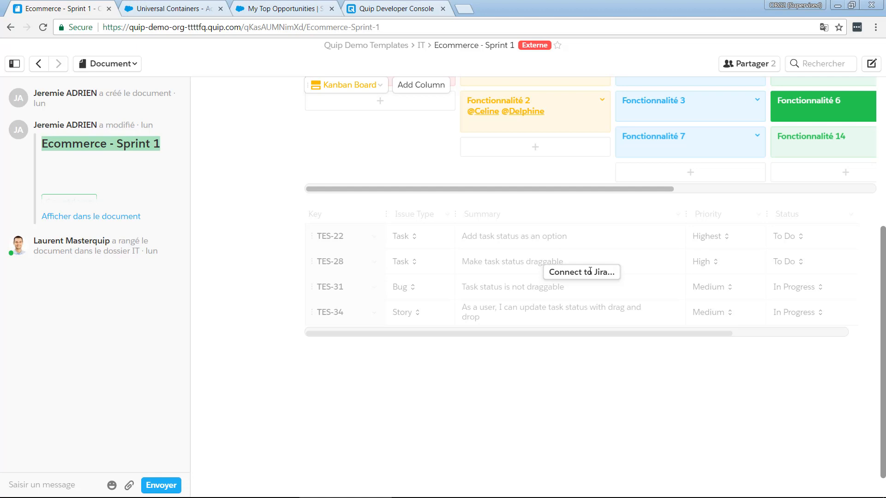
{"action": "scroll", "coordinate": [590, 272], "scroll_direction": "up", "scroll_amount": 2}
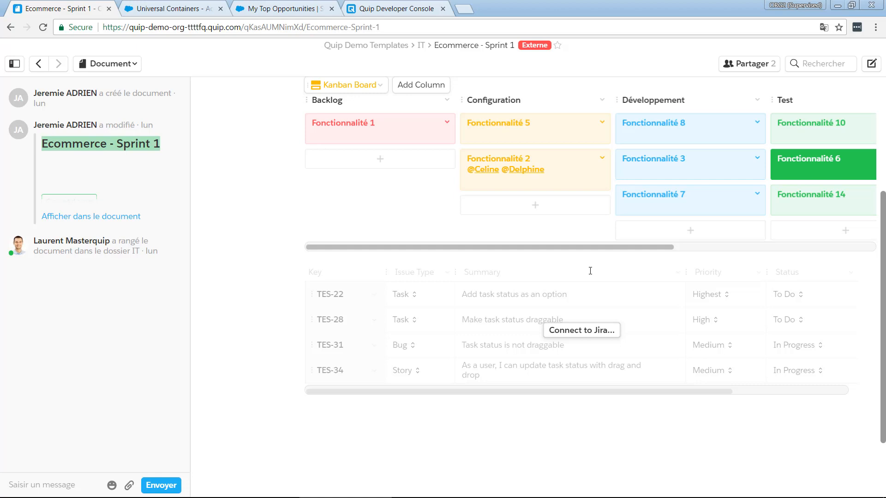
{"action": "scroll", "coordinate": [590, 271], "scroll_direction": "up", "scroll_amount": 5}
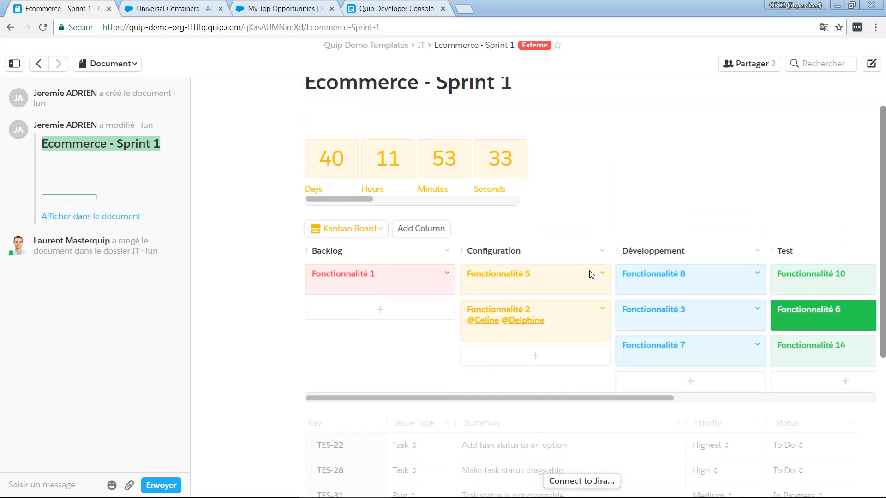
{"action": "left_click", "coordinate": [40, 64]}
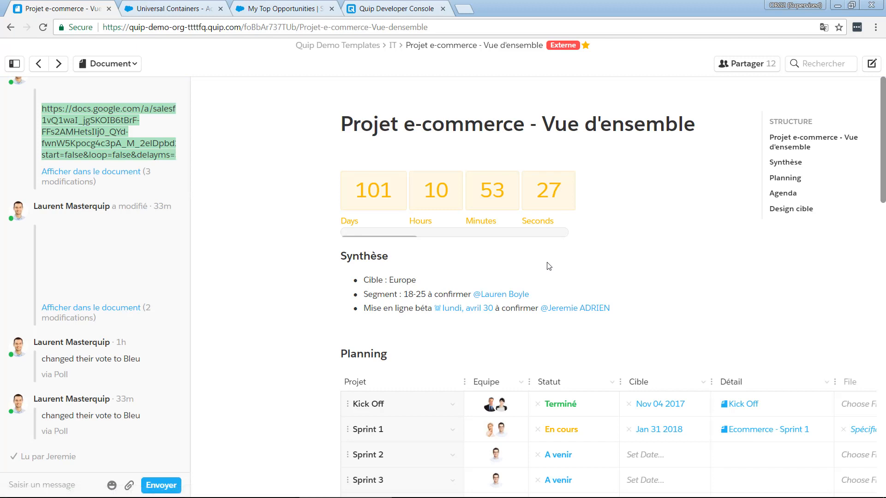
Review the Agenda calendar, the Design cible poll and the website mockup image in the project overview
{"action": "scroll", "coordinate": [548, 264], "scroll_direction": "down", "scroll_amount": 6}
{"action": "scroll", "coordinate": [548, 262], "scroll_direction": "down", "scroll_amount": 5}
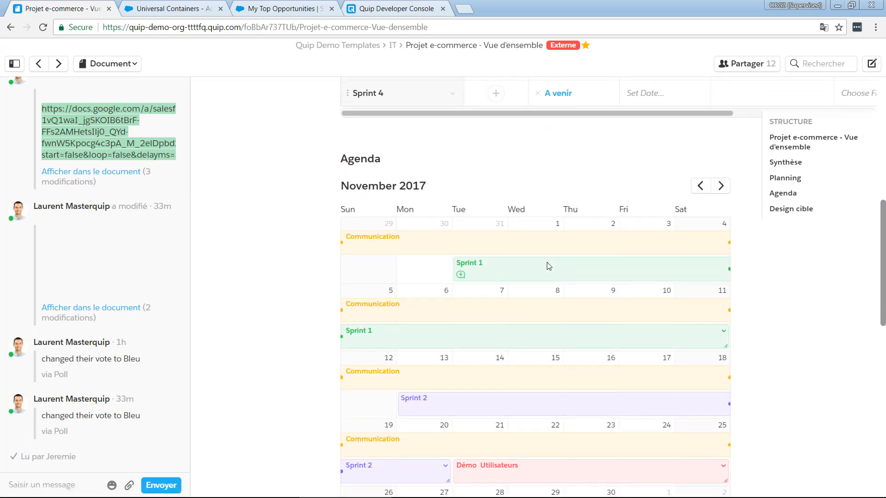
{"action": "scroll", "coordinate": [548, 267], "scroll_direction": "down", "scroll_amount": 5}
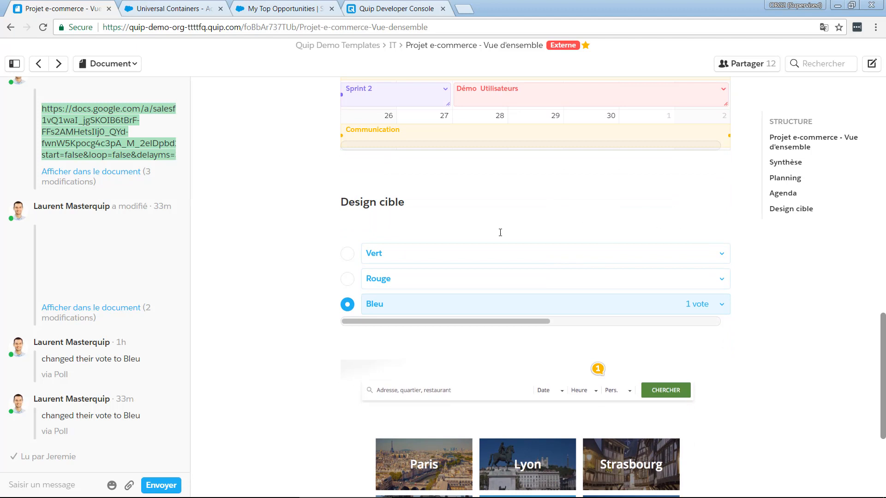
{"action": "scroll", "coordinate": [476, 225], "scroll_direction": "down", "scroll_amount": 4}
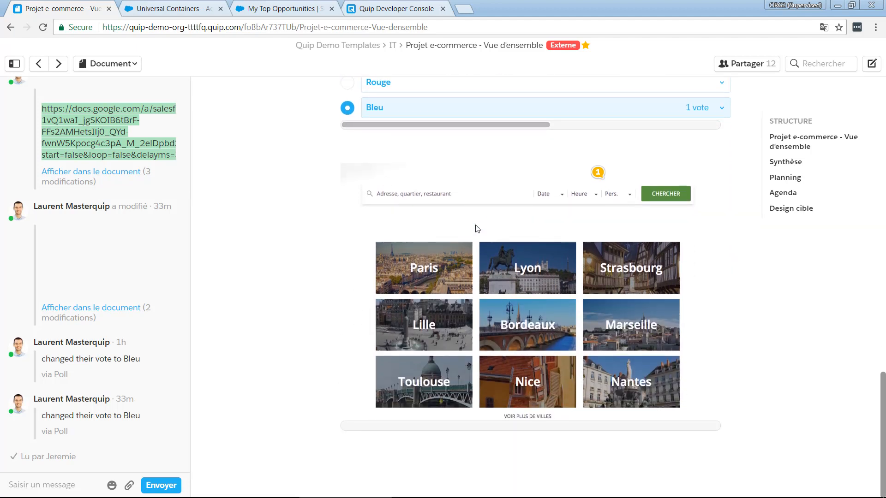
{"action": "scroll", "coordinate": [476, 227], "scroll_direction": "up", "scroll_amount": 3}
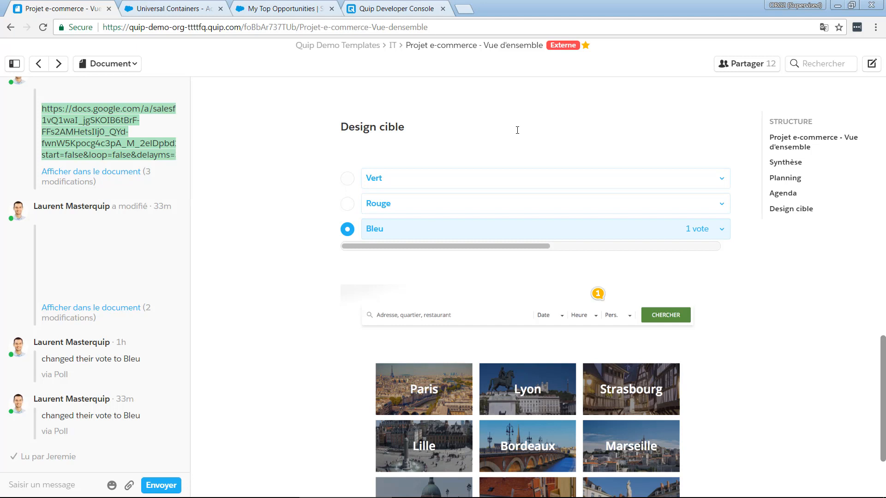
Start a comment pinned just above the Marseille caption on the website mockup image under Design cible
{"action": "left_click", "coordinate": [651, 405]}
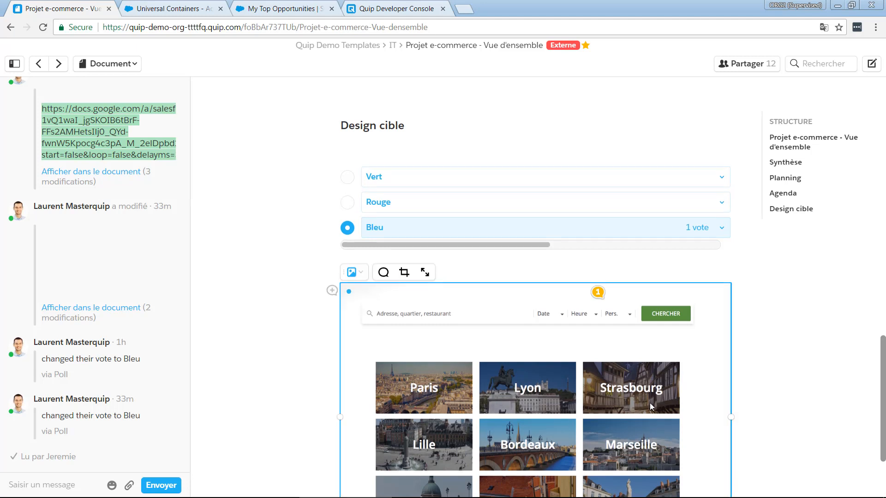
{"action": "scroll", "coordinate": [650, 404], "scroll_direction": "down", "scroll_amount": 3}
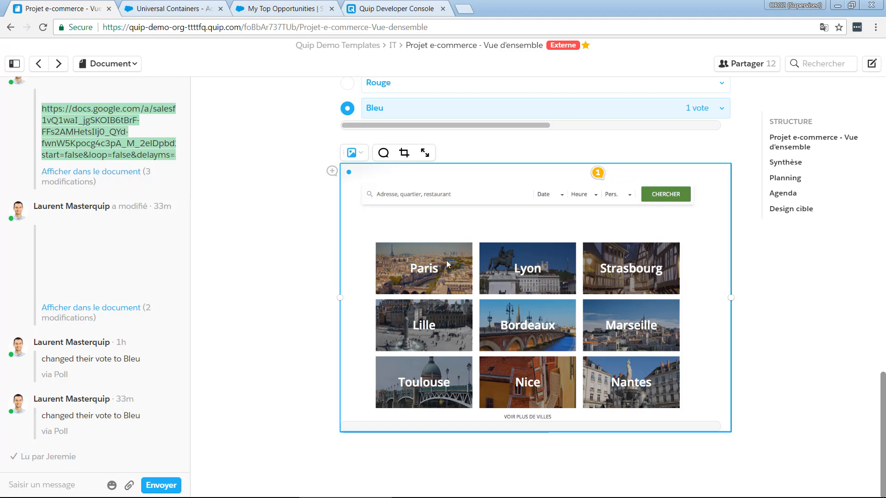
{"action": "left_click", "coordinate": [383, 153]}
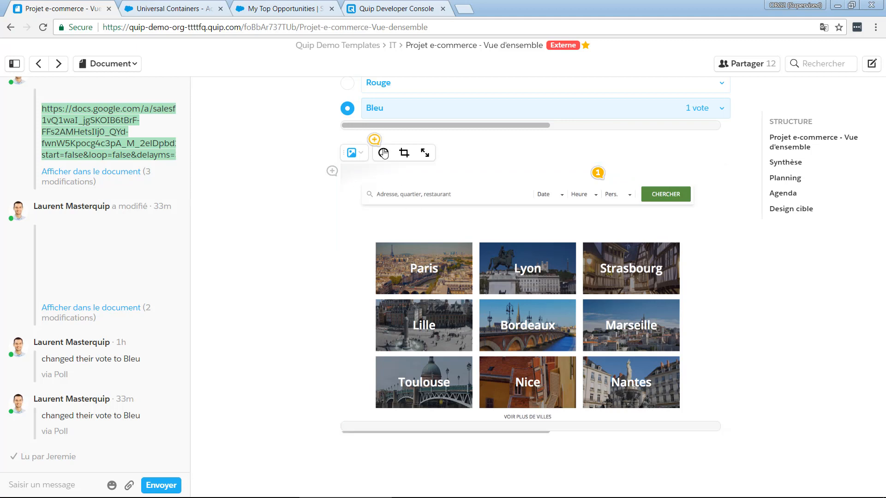
{"action": "left_click", "coordinate": [649, 309]}
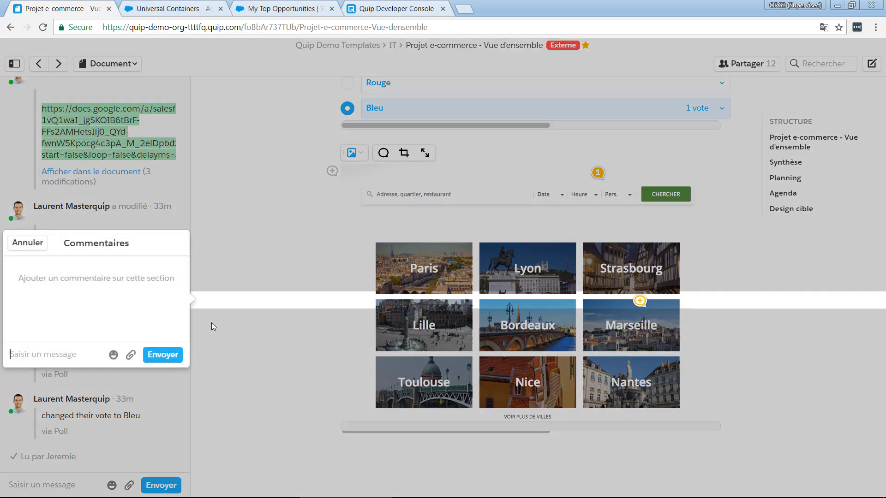
Post the comment "disposition à valider" with a mention of the marketing colleague and close the comment window
{"action": "type", "text": "@sue"}
{"action": "key", "text": "Return"}
{"action": "type", "text": "A"}
{"action": "key", "text": "BackSpace"}
{"action": "type", "text": "dis"}
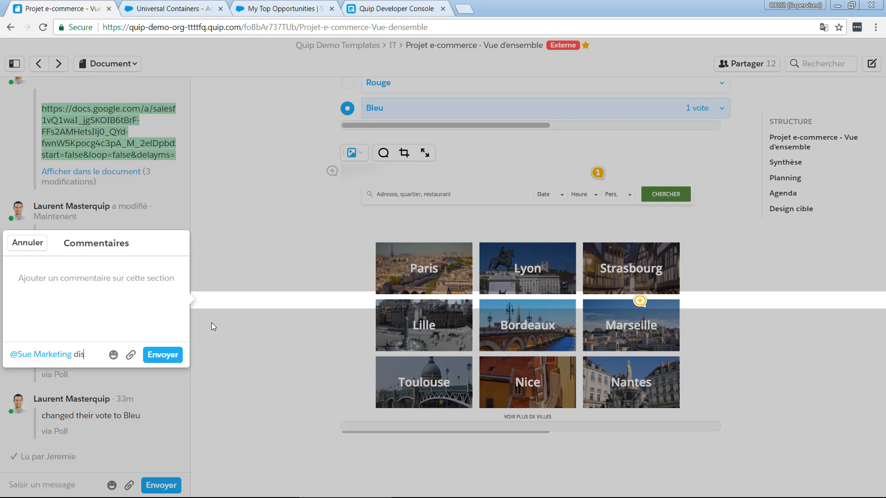
{"action": "type", "text": "position à valider"}
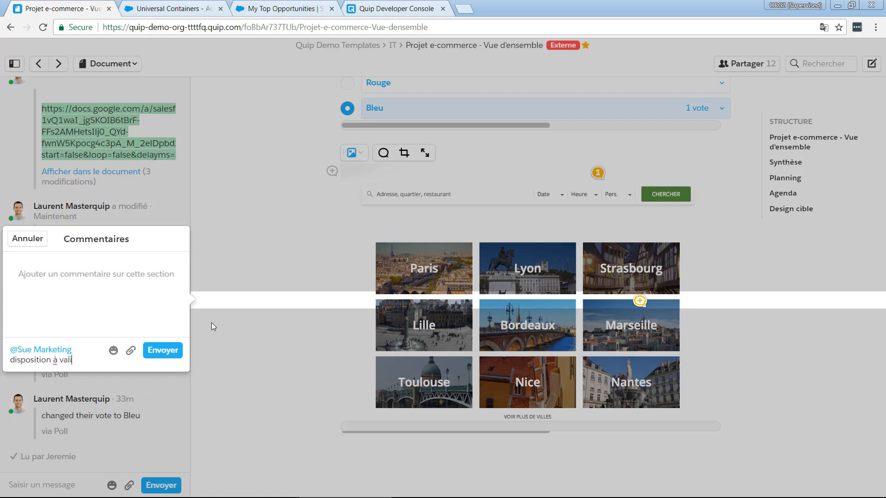
{"action": "left_click", "coordinate": [153, 351]}
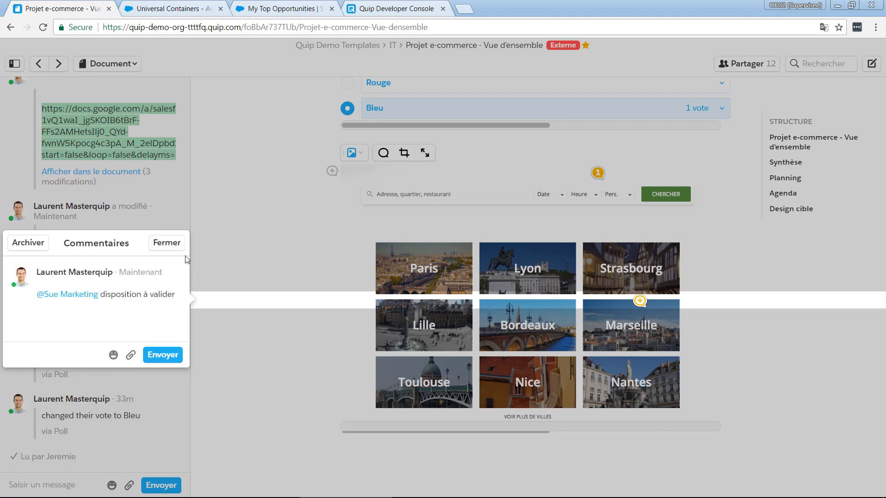
{"action": "left_click", "coordinate": [156, 246]}
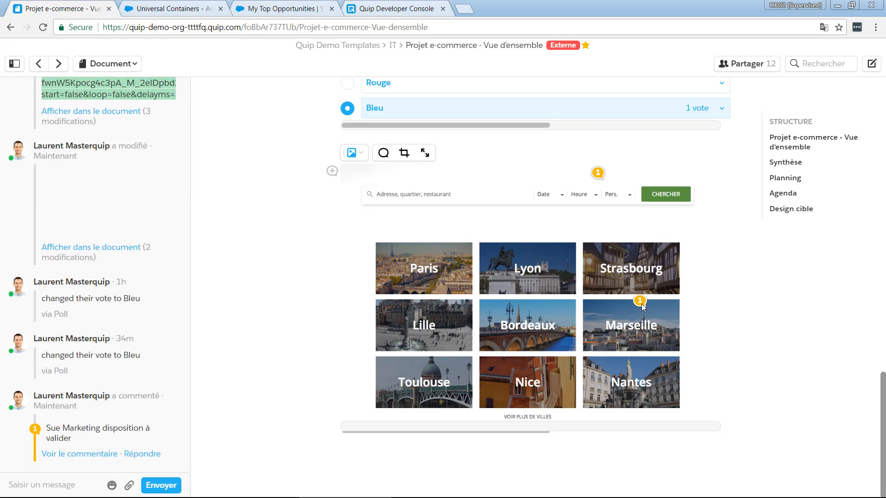
Add the question "Couleur du bouton ?" on the blank line between the Design cible heading and the poll
{"action": "scroll", "coordinate": [473, 183], "scroll_direction": "up", "scroll_amount": 2}
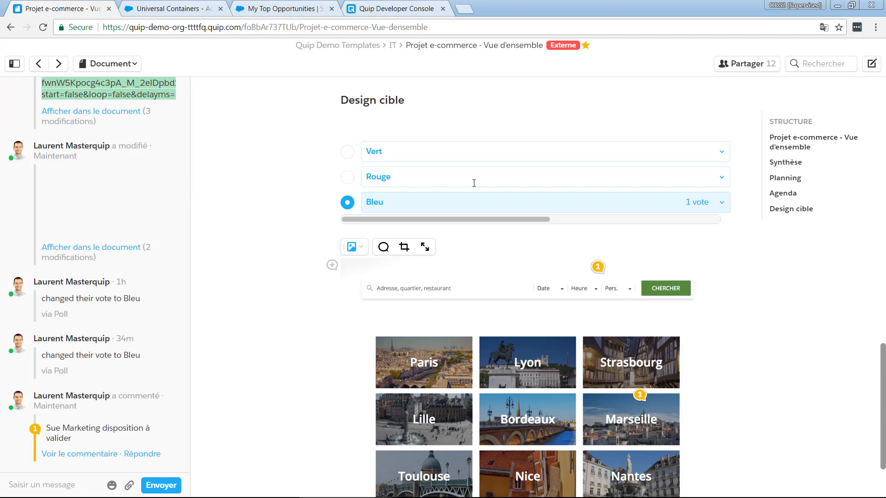
{"action": "left_click", "coordinate": [447, 121]}
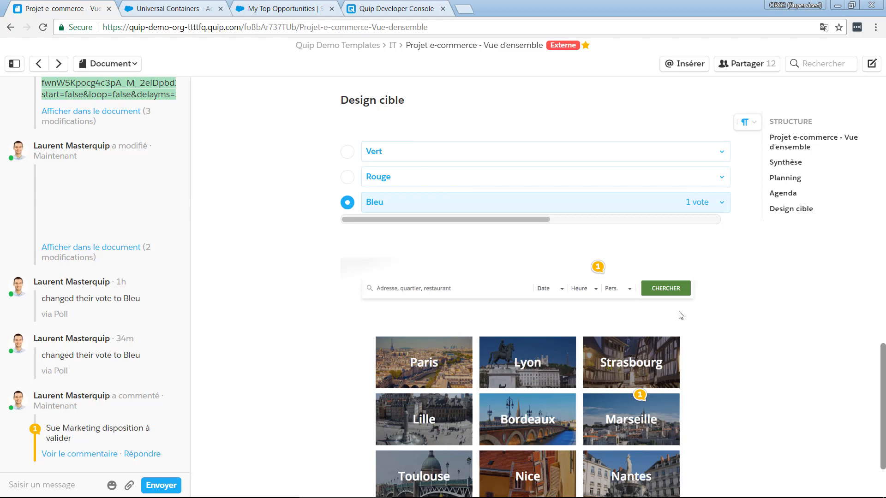
{"action": "type", "text": "Coule"}
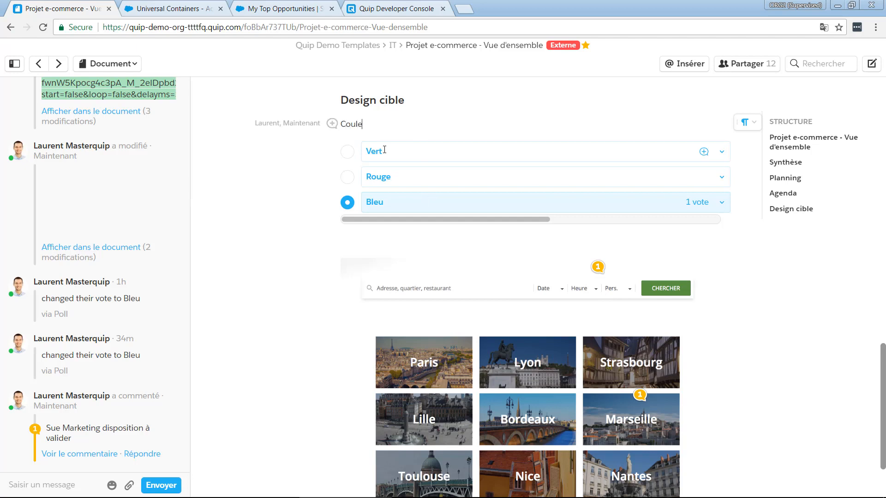
{"action": "type", "text": "ur du bouton ?"}
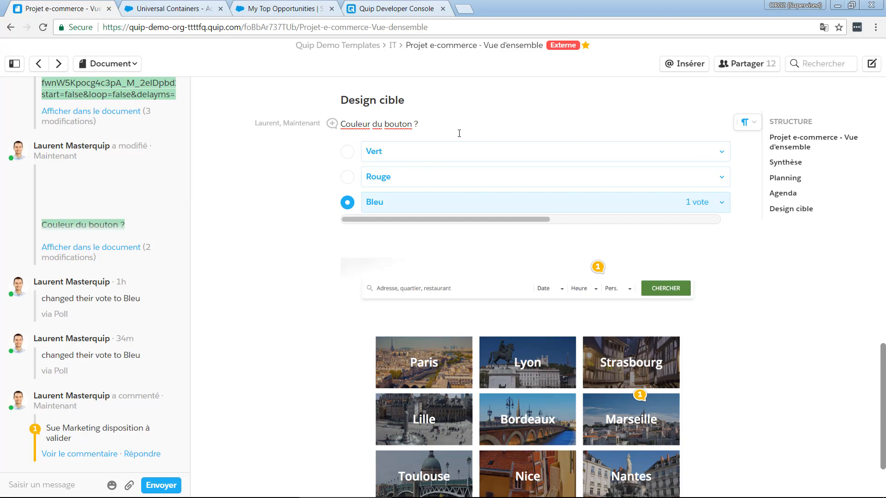
{"action": "left_click", "coordinate": [400, 167]}
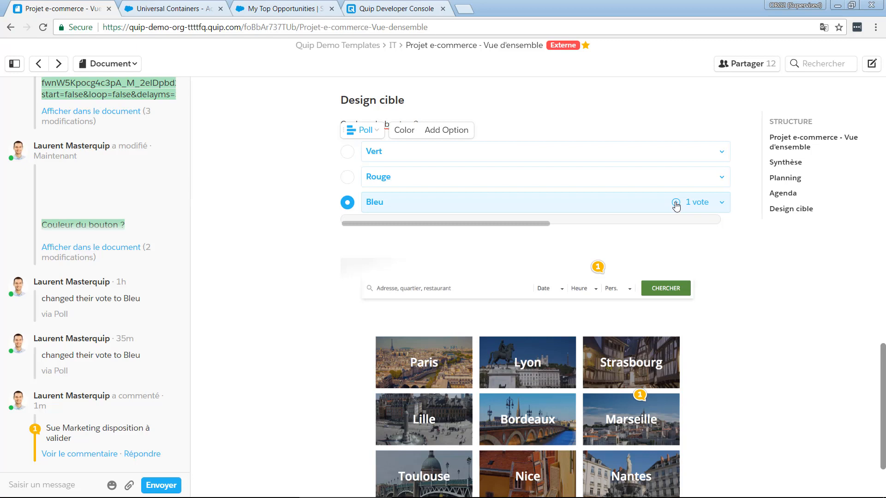
Browse the elements available for insertion at the blank line above the Planning heading and close the list without inserting any
{"action": "scroll", "coordinate": [676, 205], "scroll_direction": "up", "scroll_amount": 10}
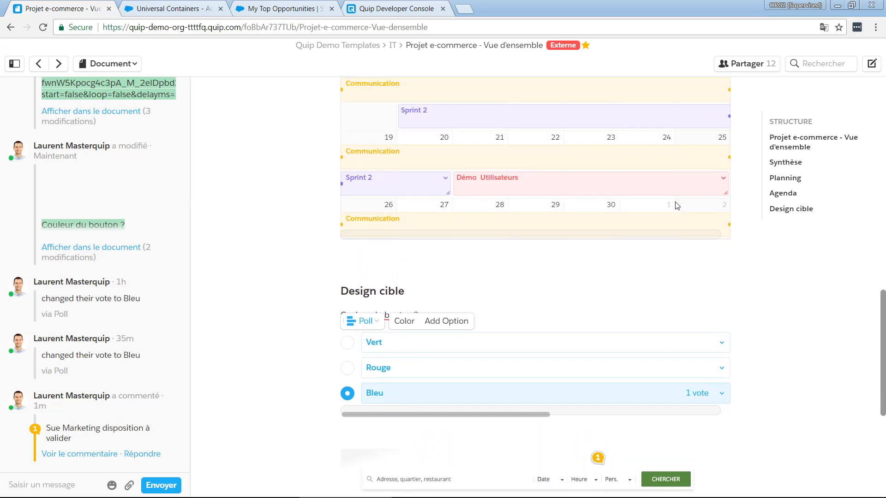
{"action": "scroll", "coordinate": [674, 202], "scroll_direction": "up", "scroll_amount": 8}
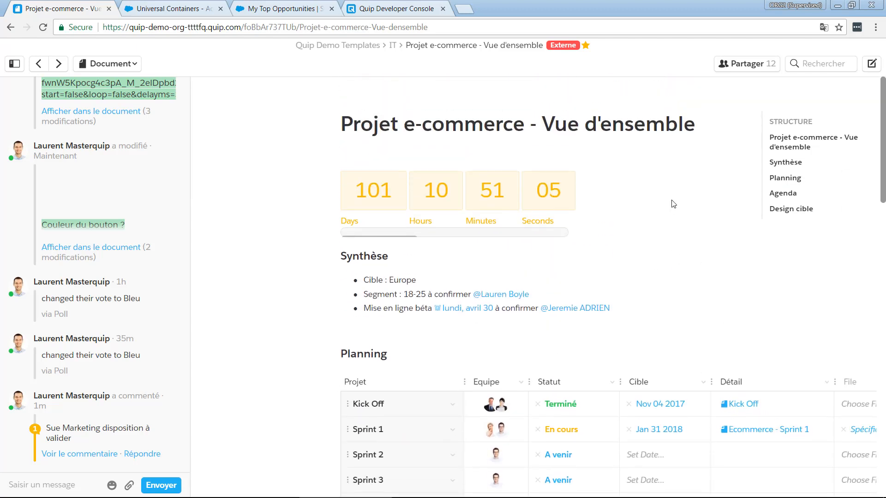
{"action": "left_click", "coordinate": [407, 332]}
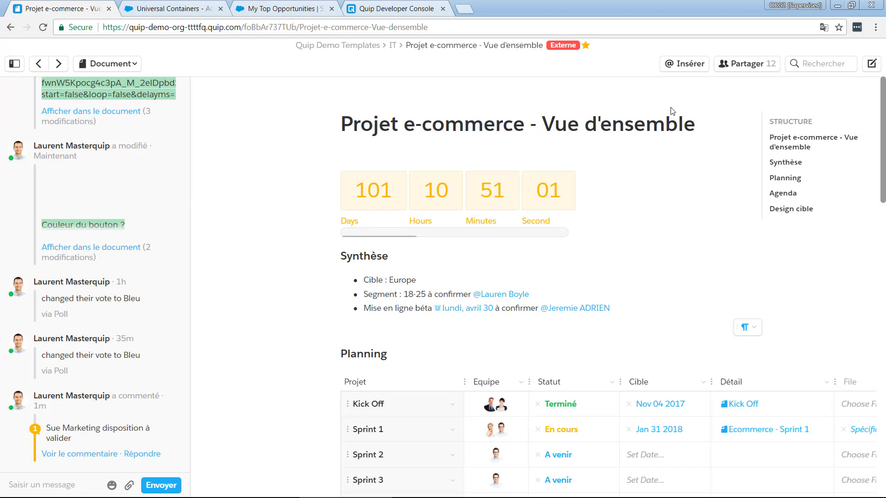
{"action": "left_click", "coordinate": [686, 66]}
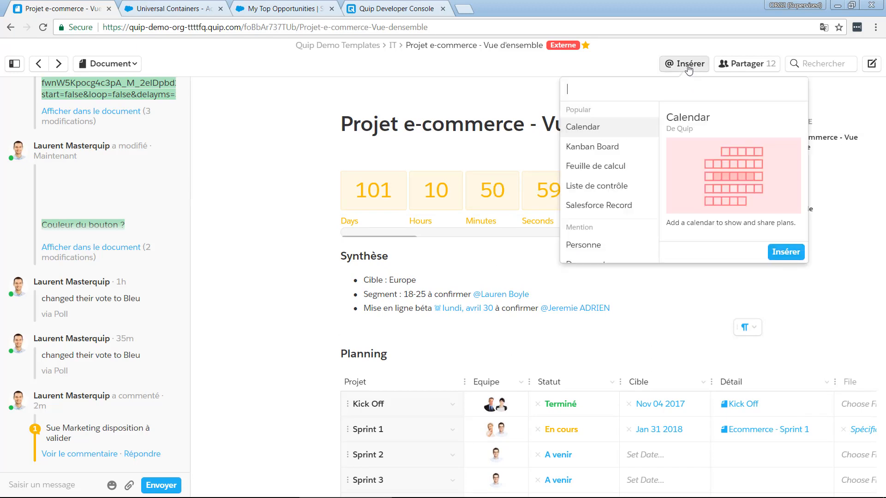
{"action": "scroll", "coordinate": [643, 170], "scroll_direction": "down", "scroll_amount": 10}
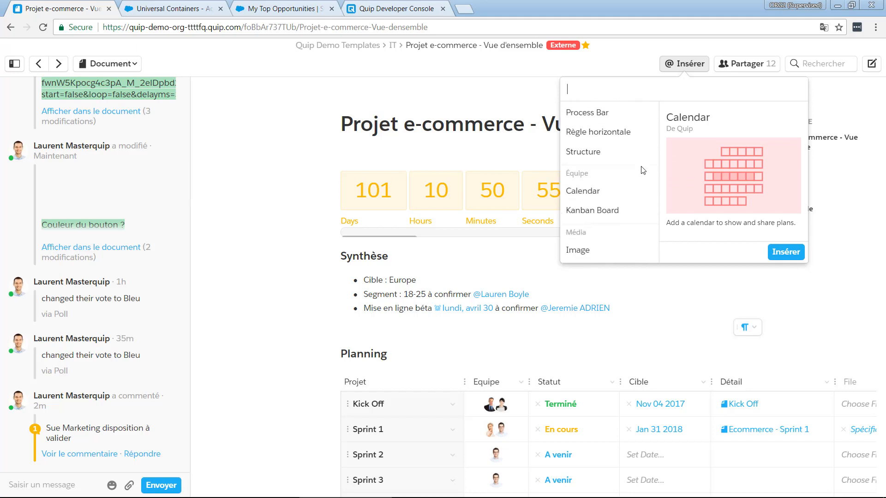
{"action": "left_click", "coordinate": [445, 332]}
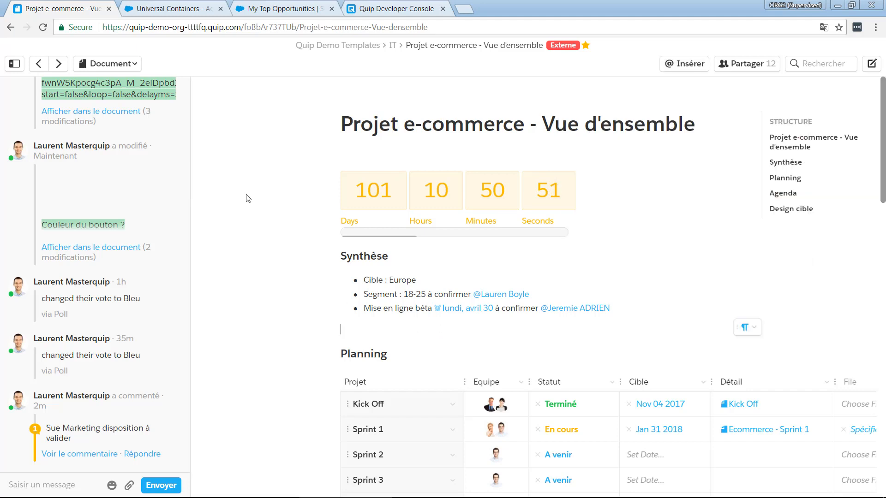
Open the Apps Lab document from the favourites and look through its embedded Google Slides deck and Kanban board
{"action": "left_click", "coordinate": [16, 64]}
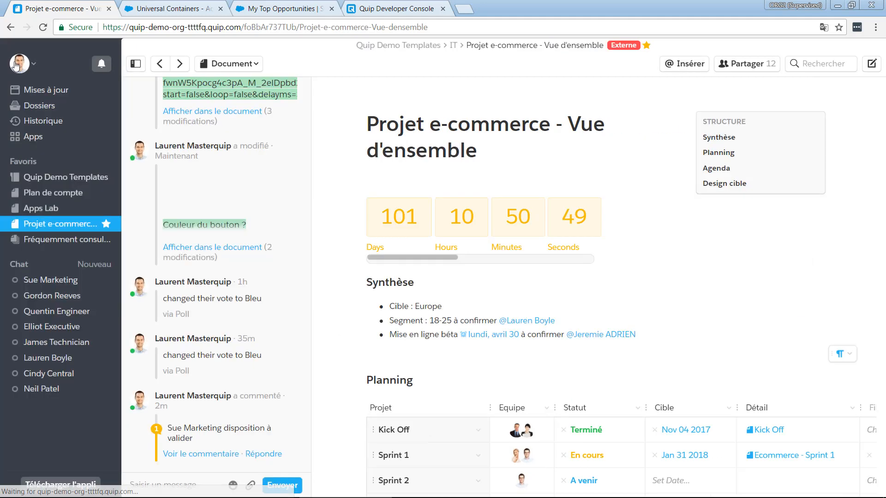
{"action": "left_click", "coordinate": [43, 212]}
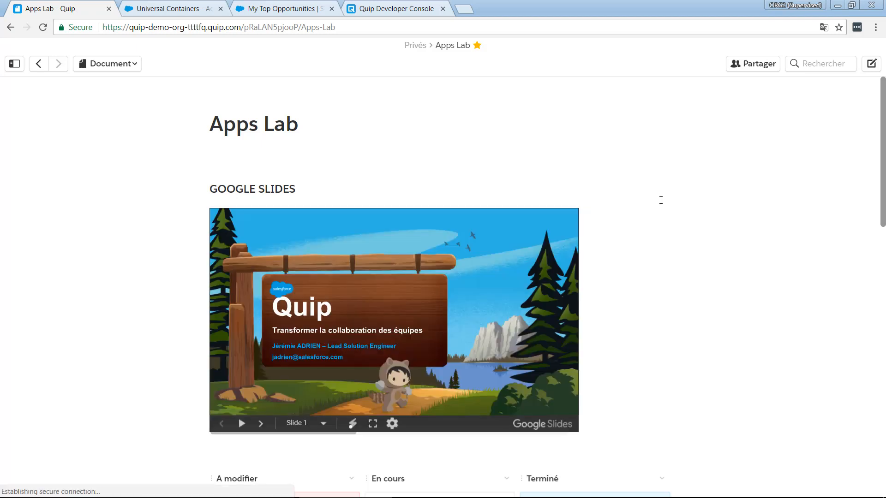
{"action": "scroll", "coordinate": [661, 200], "scroll_direction": "down", "scroll_amount": 2}
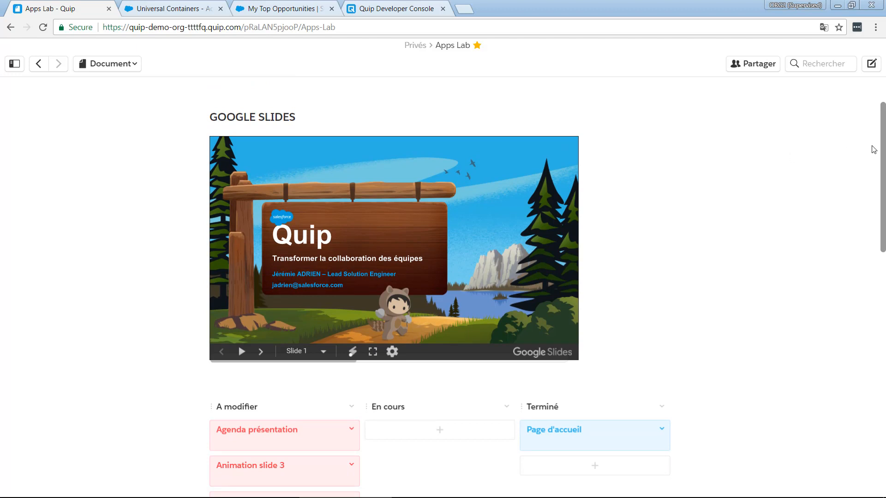
{"action": "mouse_move", "coordinate": [884, 147]}
{"action": "left_mouse_down"}
{"action": "mouse_move", "coordinate": [884, 130]}
{"action": "mouse_move", "coordinate": [883, 156]}
{"action": "mouse_move", "coordinate": [884, 148]}
{"action": "left_mouse_up"}
{"action": "scroll", "coordinate": [649, 275], "scroll_direction": "down", "scroll_amount": 1}
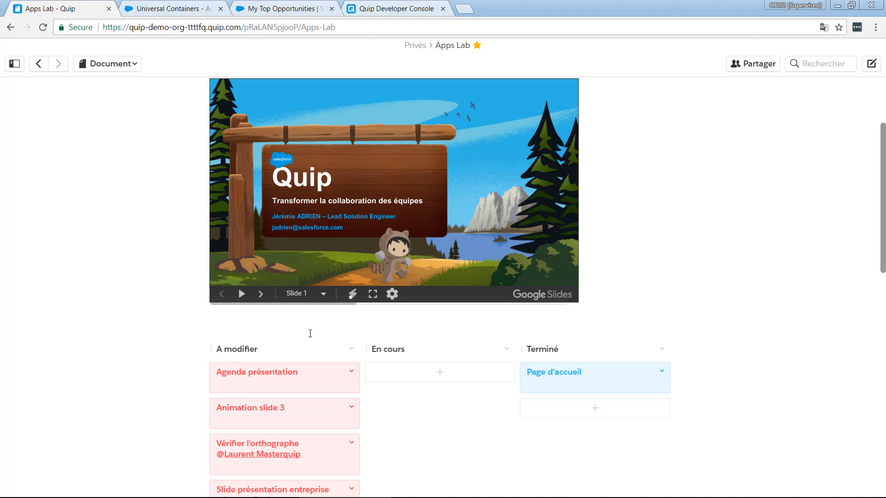
Move the "Vérifier l'orthographe" card from the A modifier column to the En cours column of the Kanban board
{"action": "scroll", "coordinate": [525, 182], "scroll_direction": "up", "scroll_amount": 1}
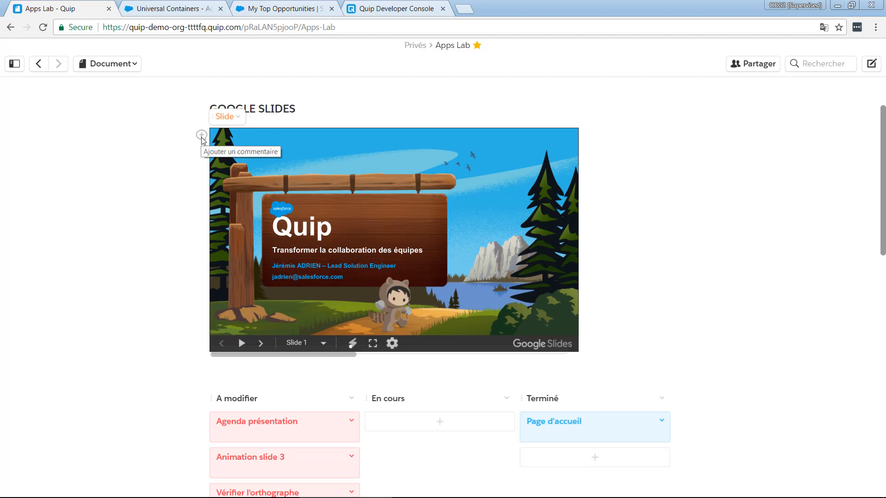
{"action": "scroll", "coordinate": [352, 431], "scroll_direction": "down", "scroll_amount": 2}
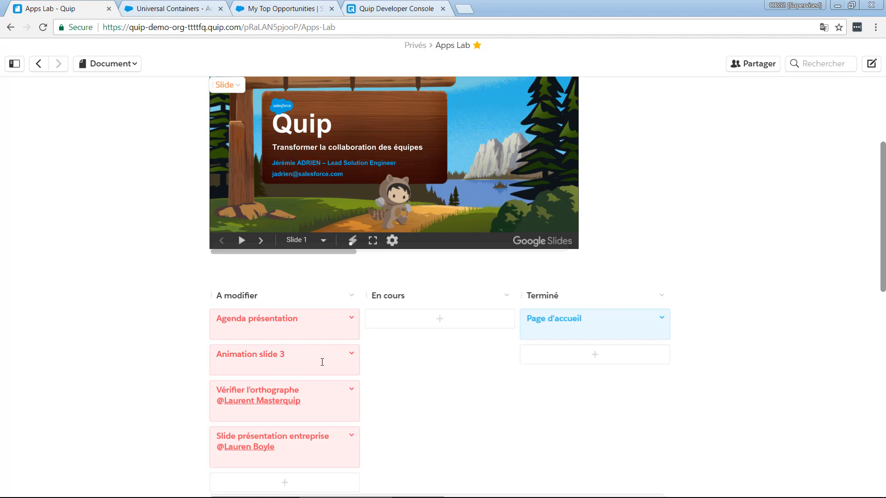
{"action": "left_click_drag", "start_coordinate": [300, 415], "coordinate": [434, 345]}
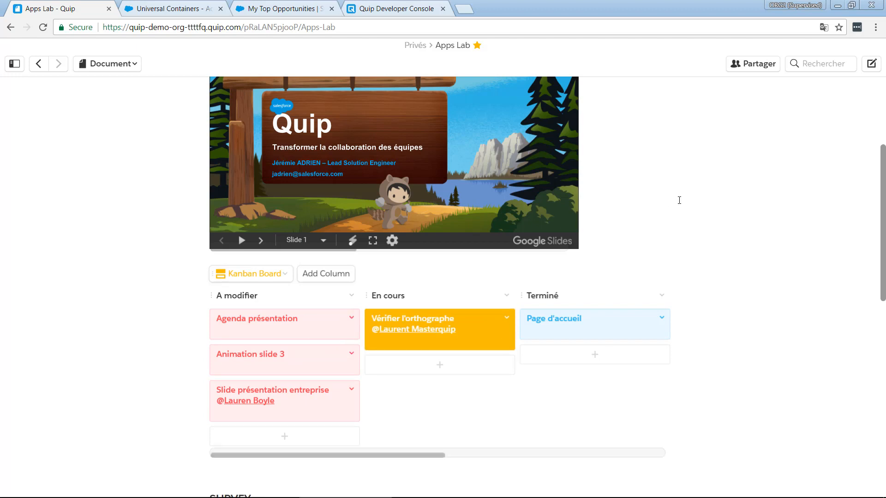
Show the conversation pane of the Apps Lab document and return to the document's title
{"action": "scroll", "coordinate": [680, 200], "scroll_direction": "up", "scroll_amount": 3}
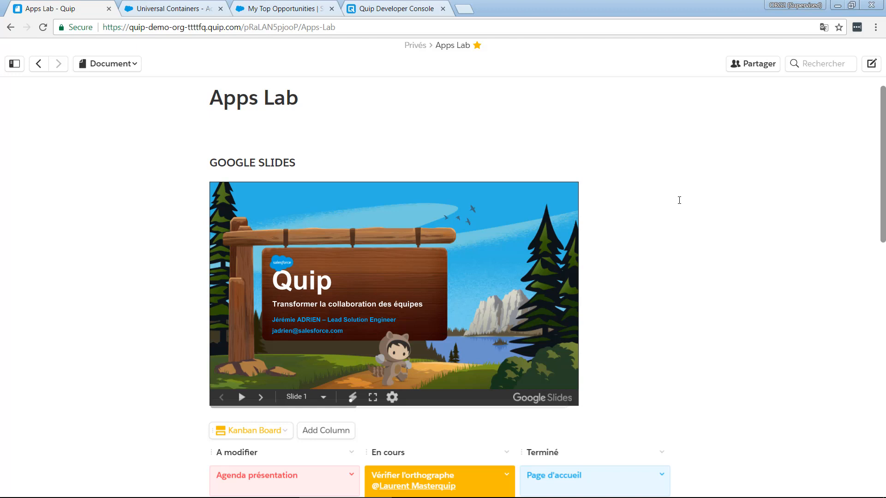
{"action": "scroll", "coordinate": [679, 200], "scroll_direction": "down", "scroll_amount": 2}
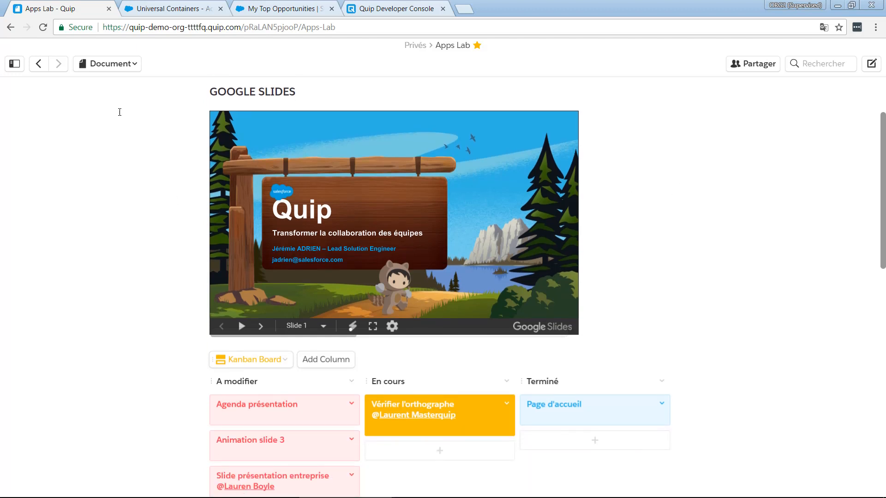
{"action": "left_click", "coordinate": [112, 66]}
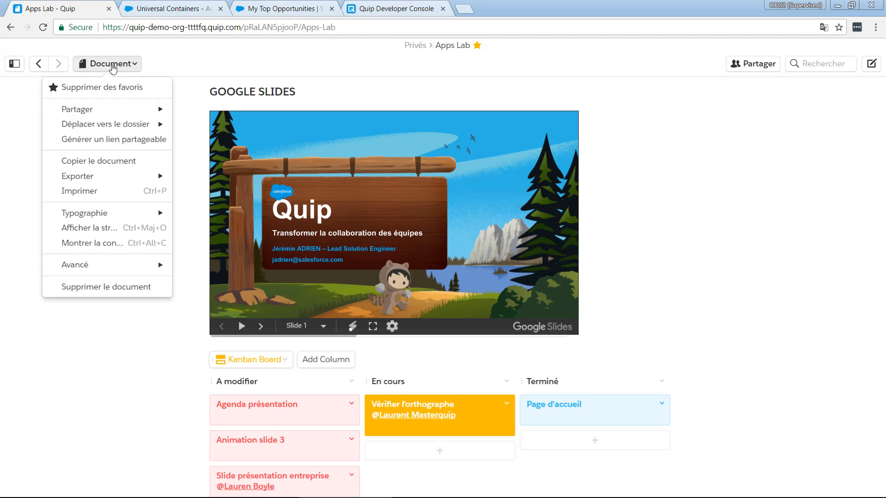
{"action": "left_click", "coordinate": [112, 245]}
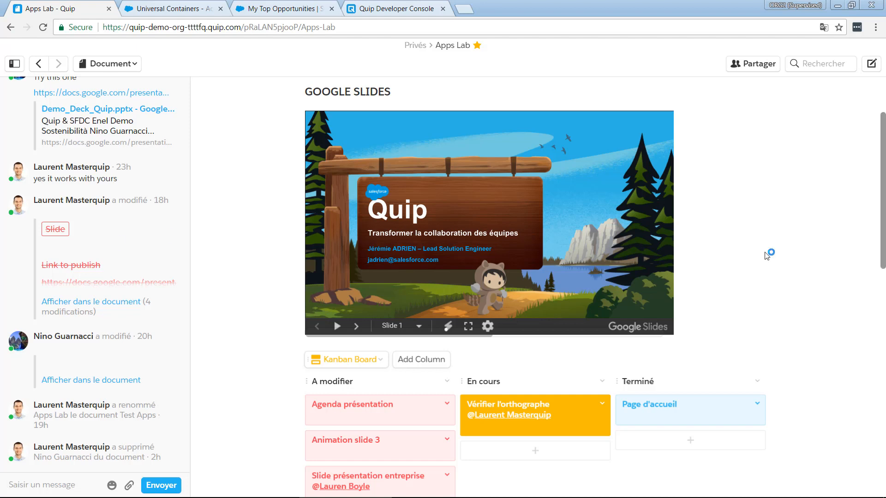
{"action": "scroll", "coordinate": [766, 253], "scroll_direction": "up", "scroll_amount": 2}
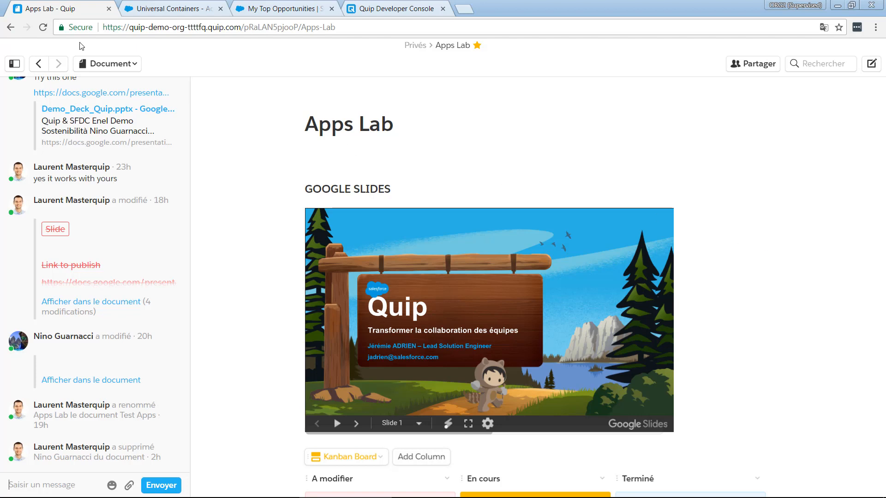
Switch to the 2018-01-16 Quip Webinar presentation in Google Slides and advance past the DEMO slide
{"action": "key", "text": "alt+Tab"}
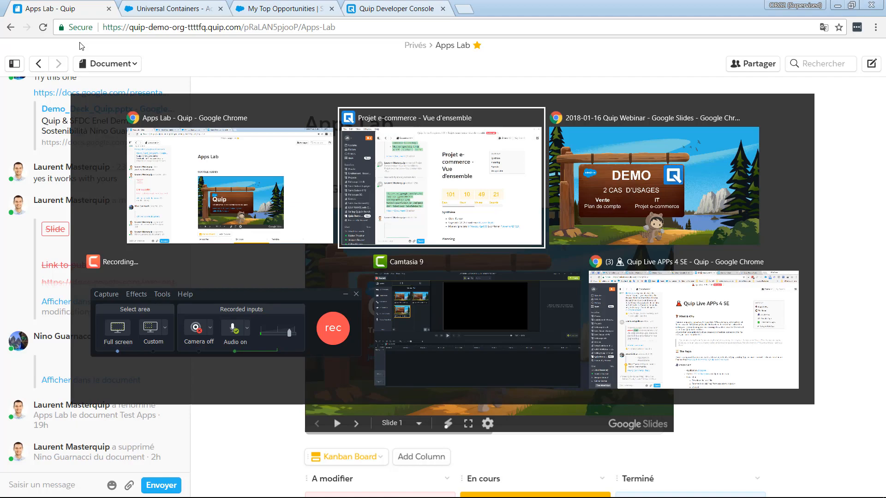
{"action": "key", "text": "alt+Tab"}
{"action": "key", "text": "Right"}
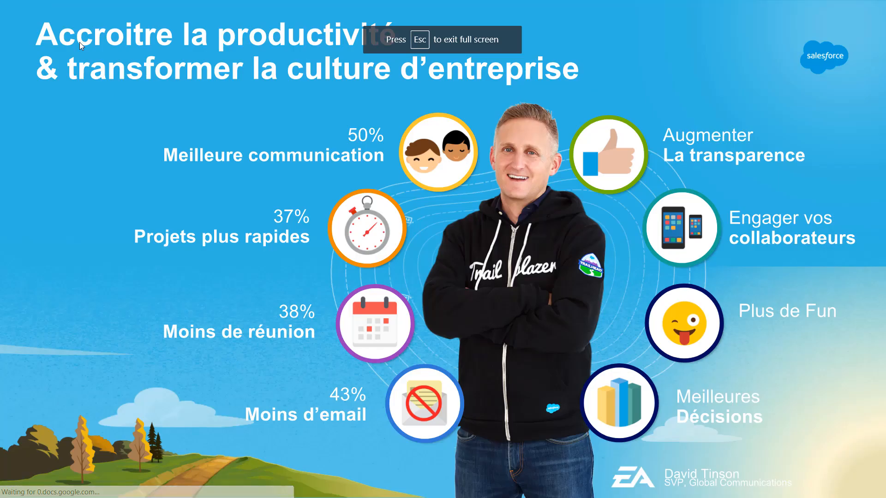